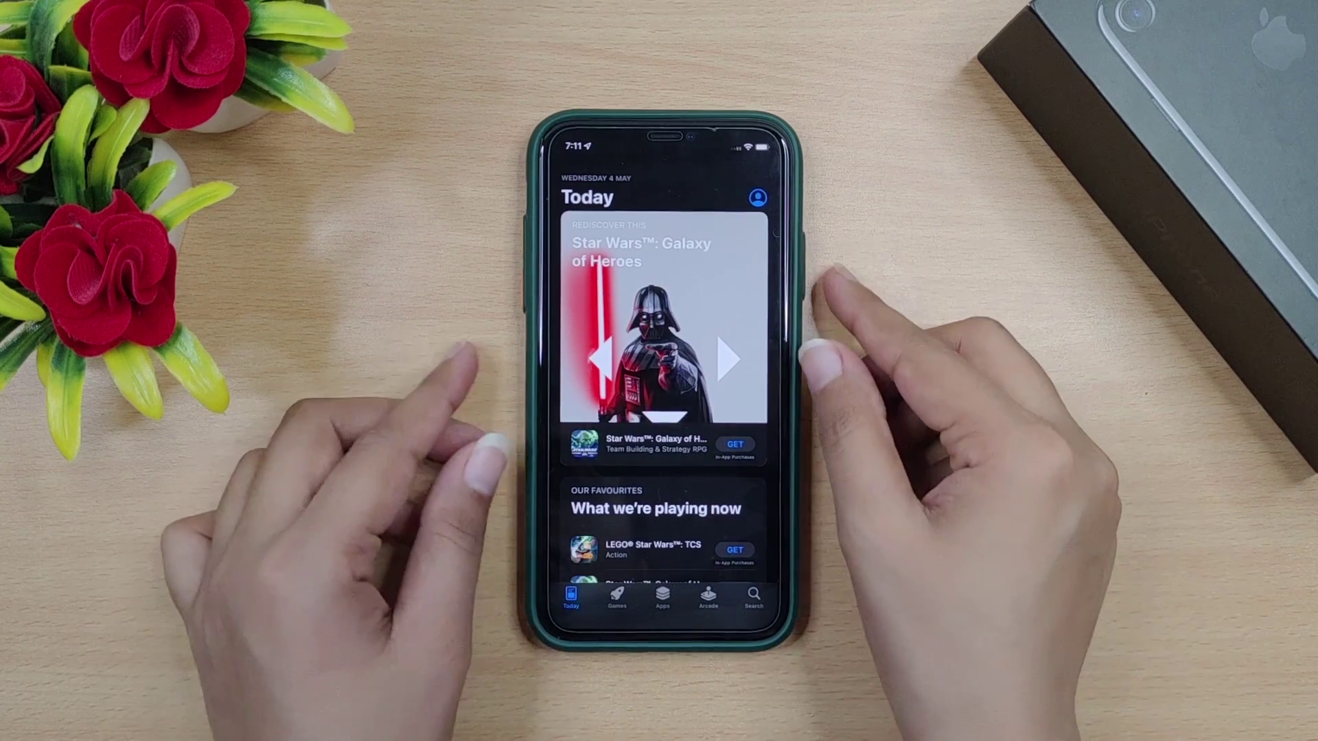
# Step: Exit Guided Access on the App Store Today screen to bring up the passcode keypad
pyautogui.tripleClick(803, 274)
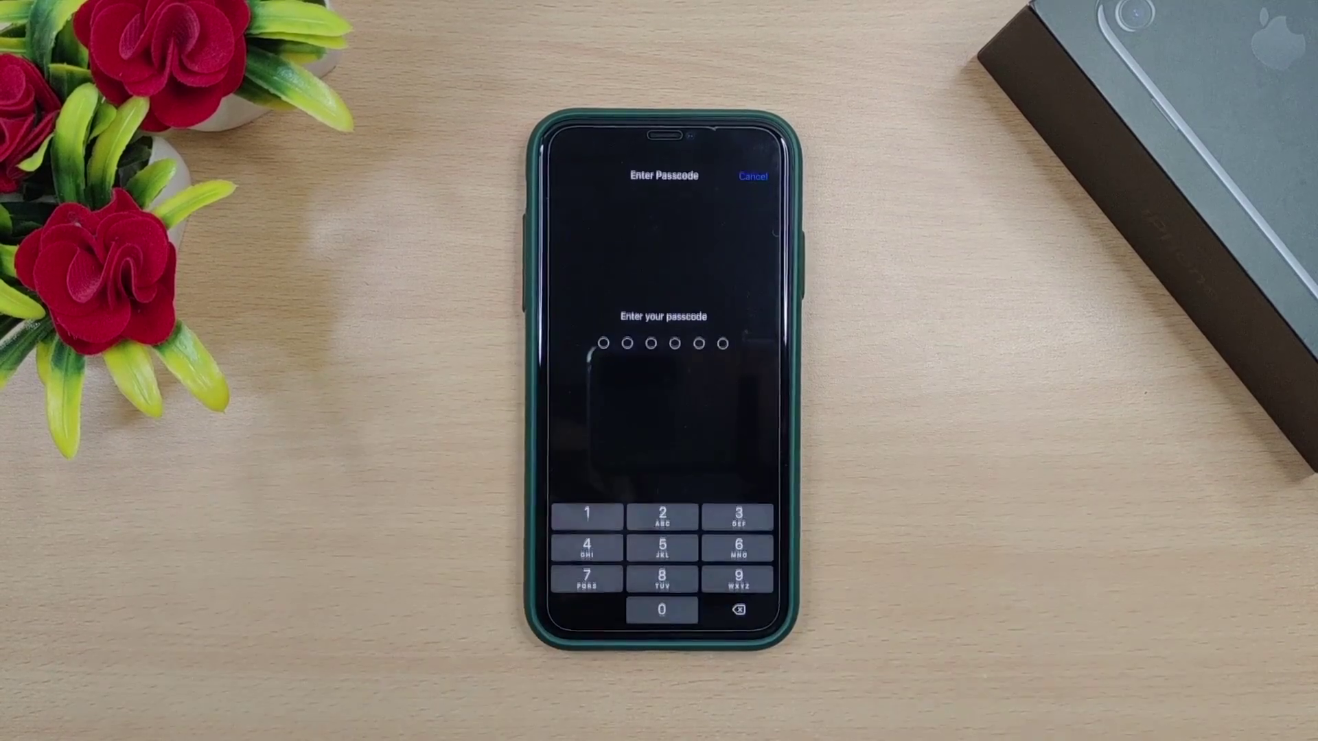
# Step: Enter the six-digit Guided Access passcode to leave Guided Access
pyautogui.write('000000')
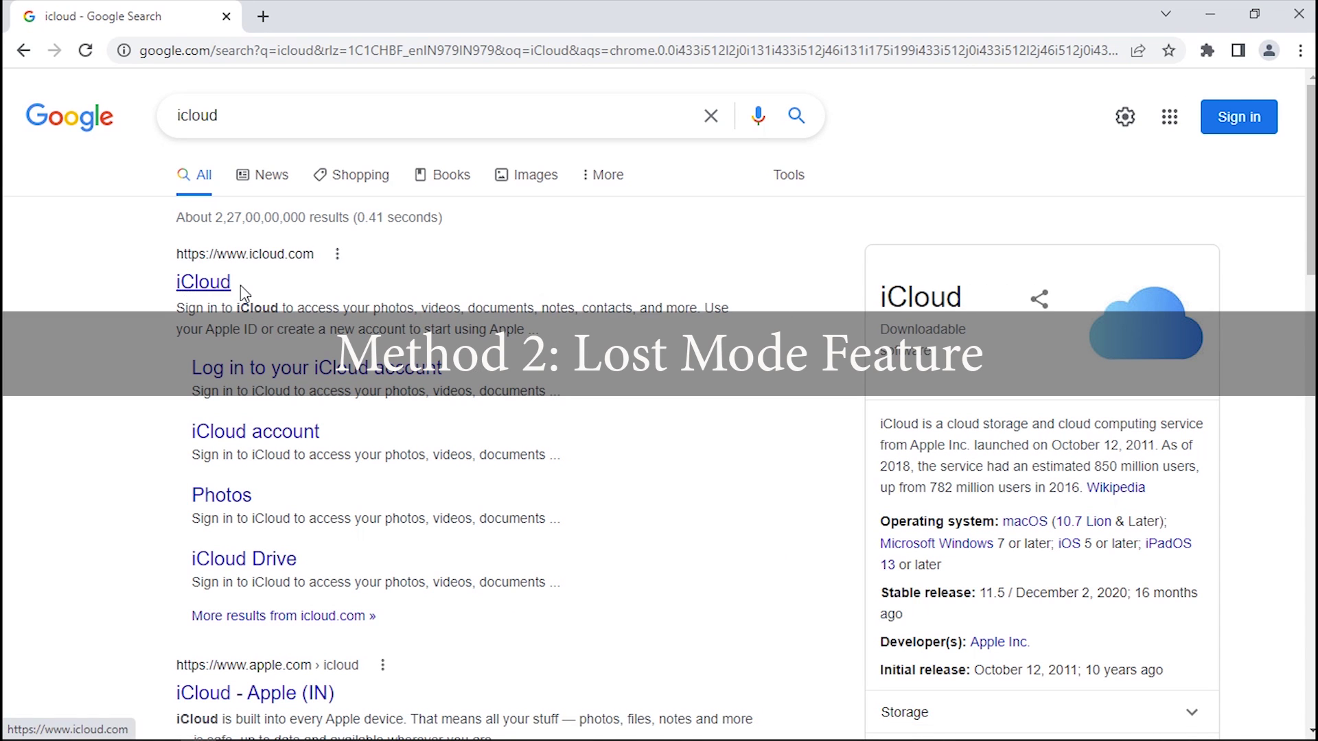
# Step: Open iCloud from the search results and sign in with the Apple ID and account password
pyautogui.click(195, 283)
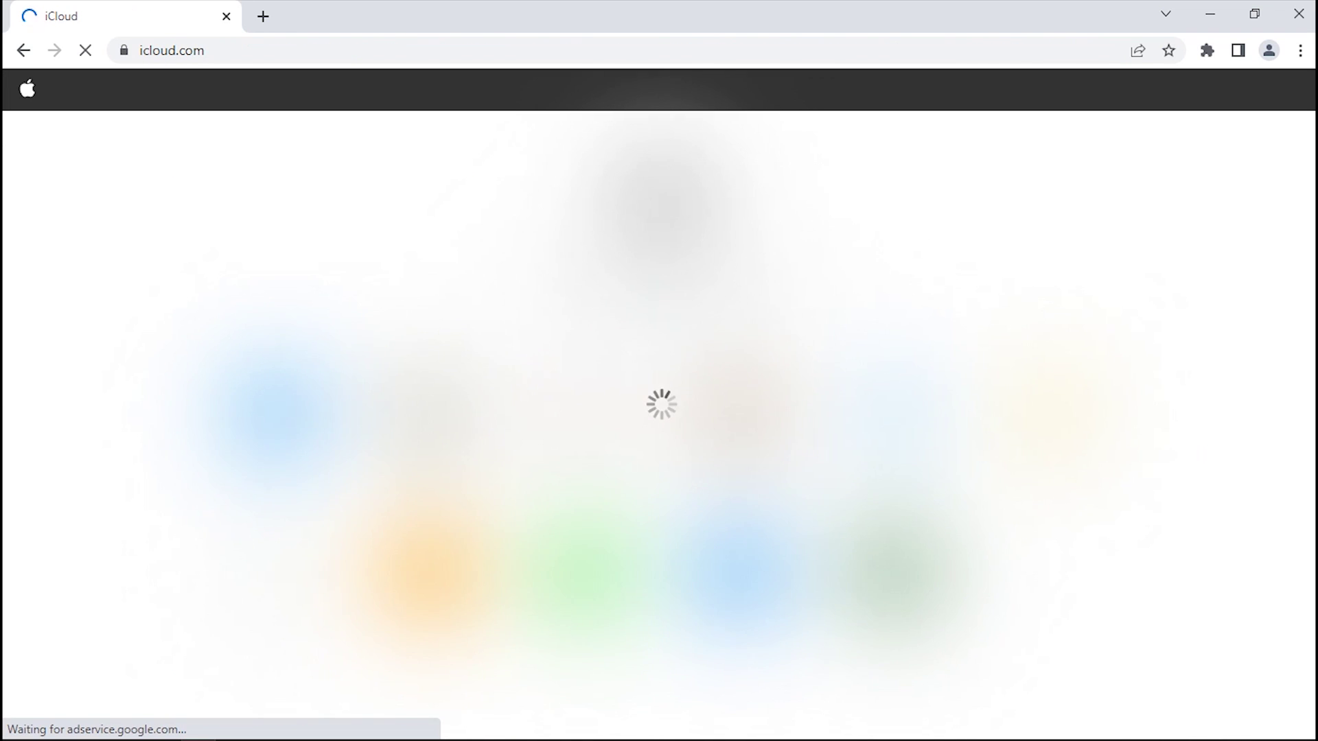
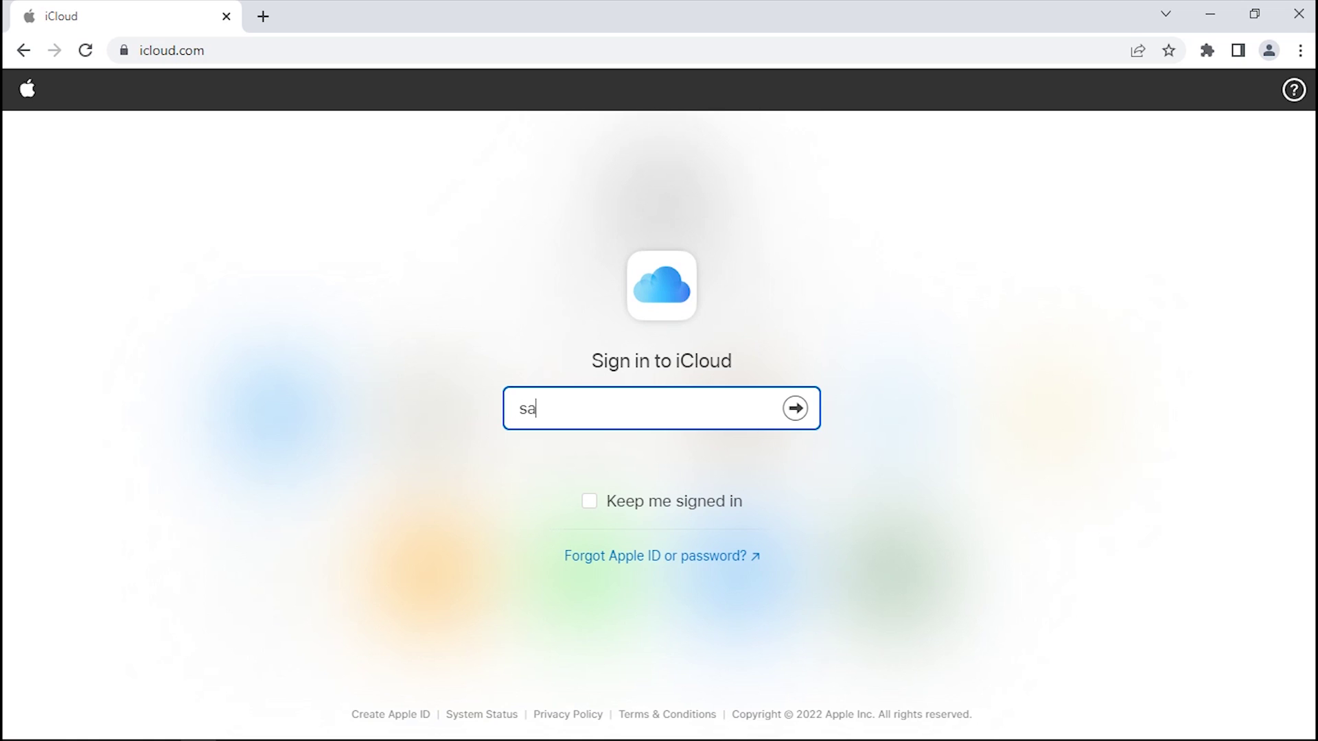
pyautogui.press('Return')
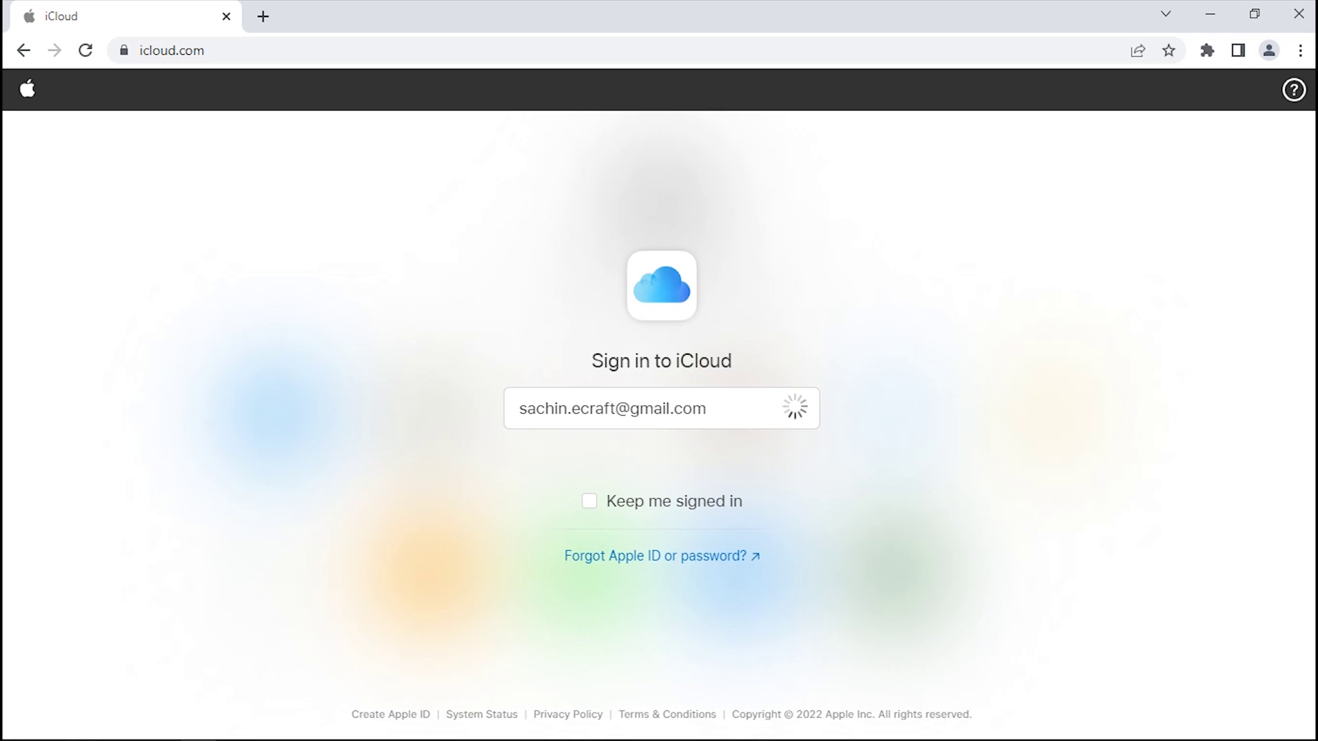
pyautogui.write('••••')
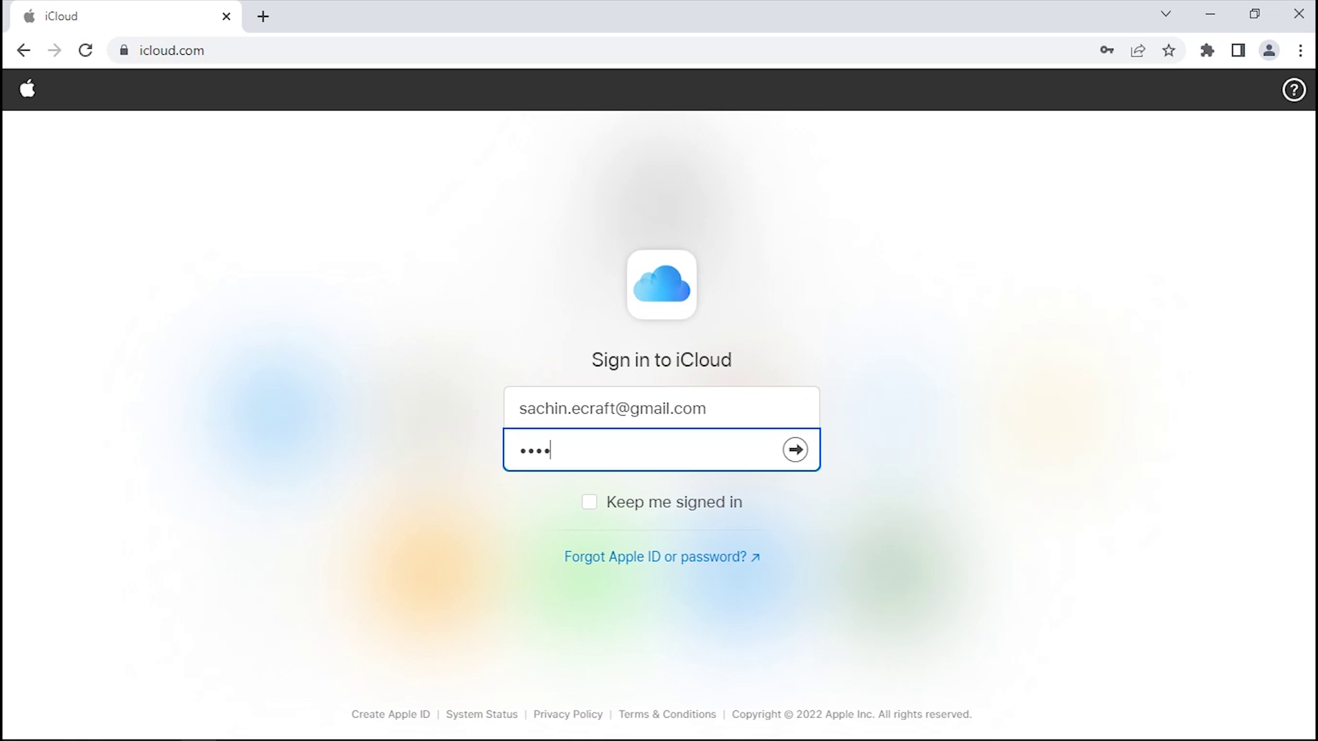
pyautogui.write('••••')
pyautogui.click(795, 449)
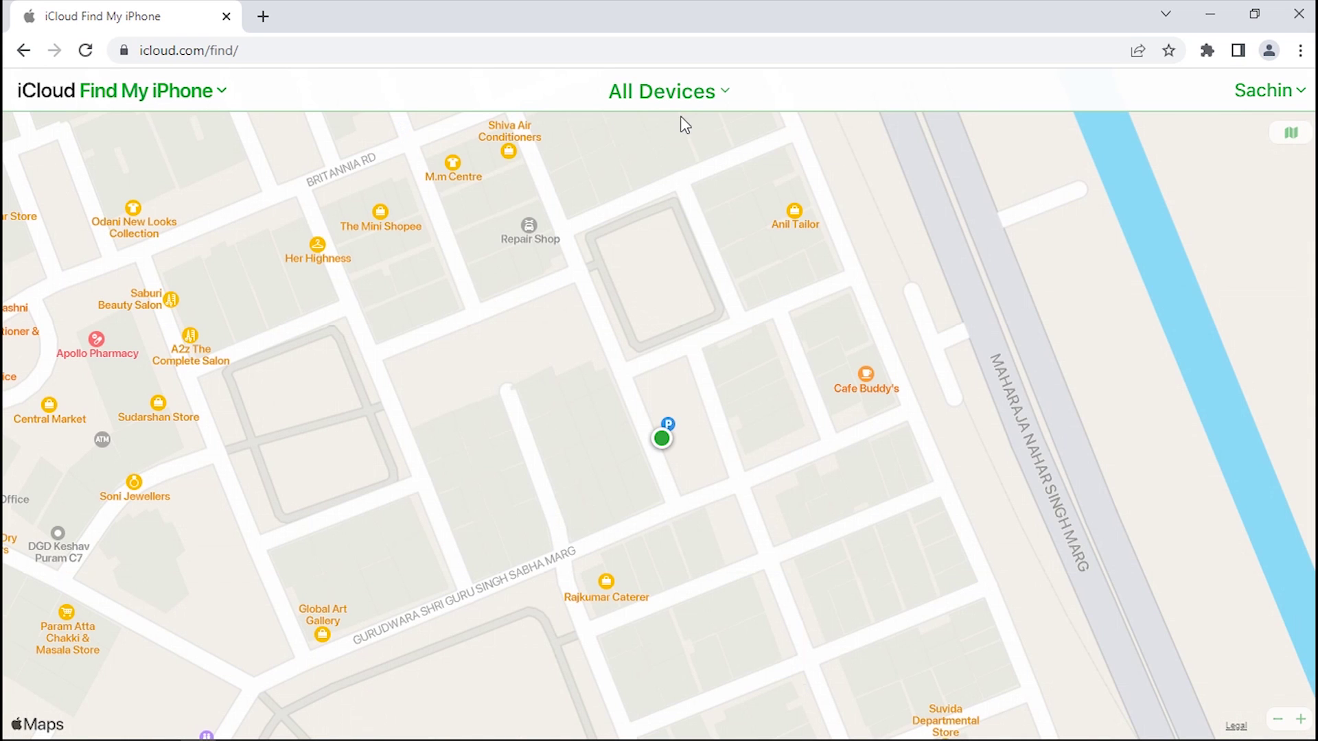
# Step: Select the iPhone under All Devices and enable Lost Mode without a contact number
pyautogui.click(636, 95)
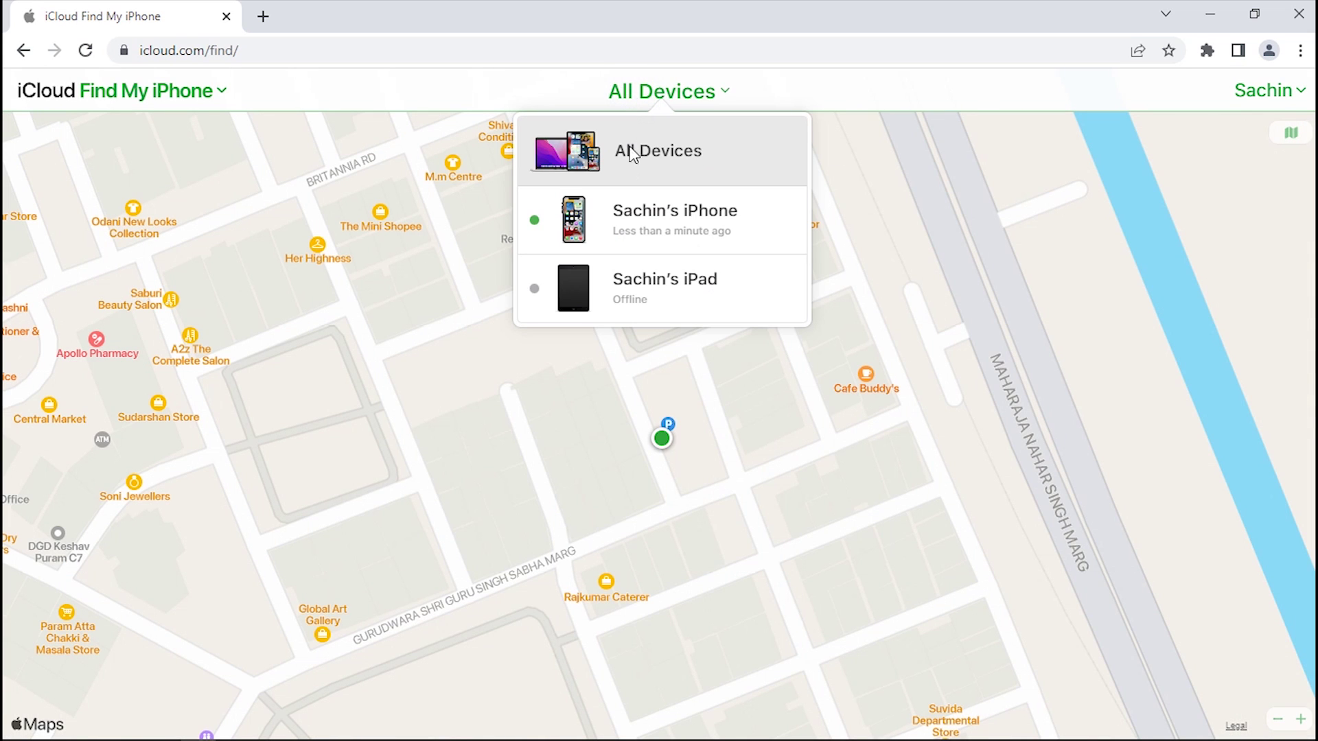
pyautogui.click(717, 209)
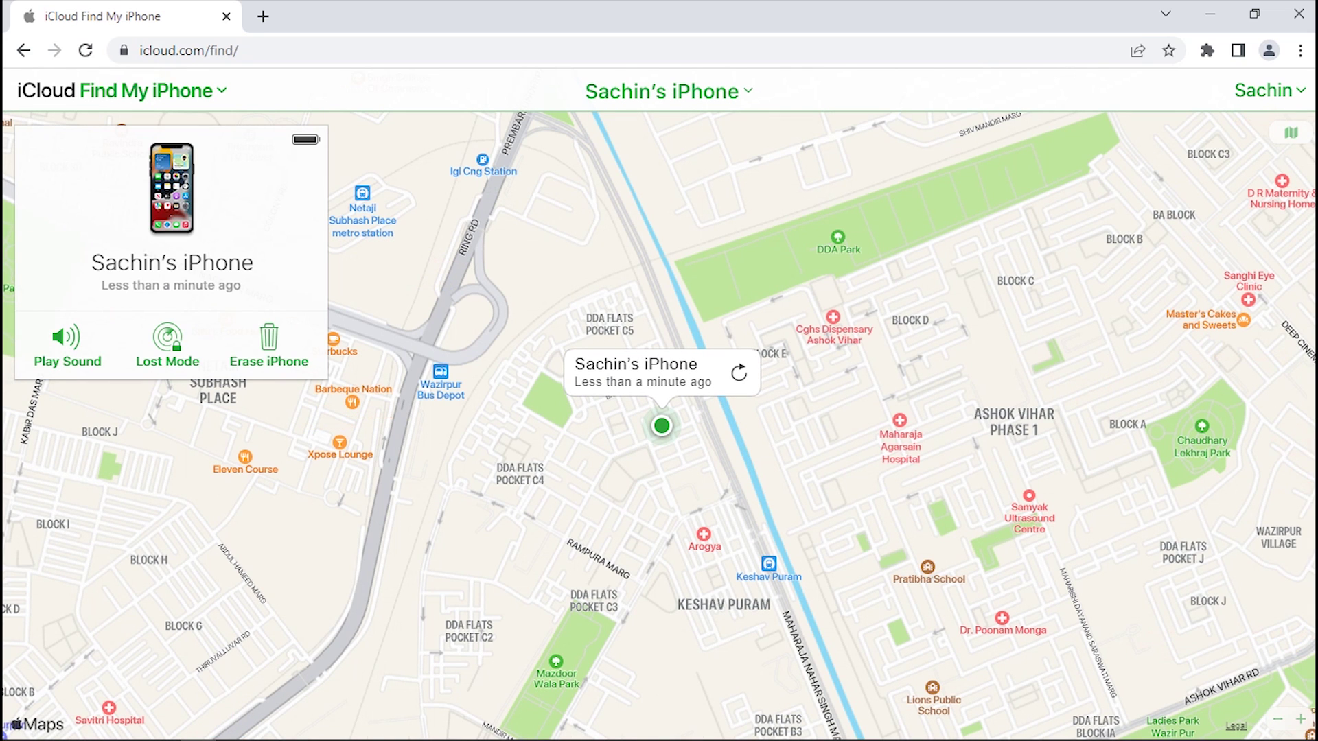
pyautogui.click(147, 361)
pyautogui.click(303, 146)
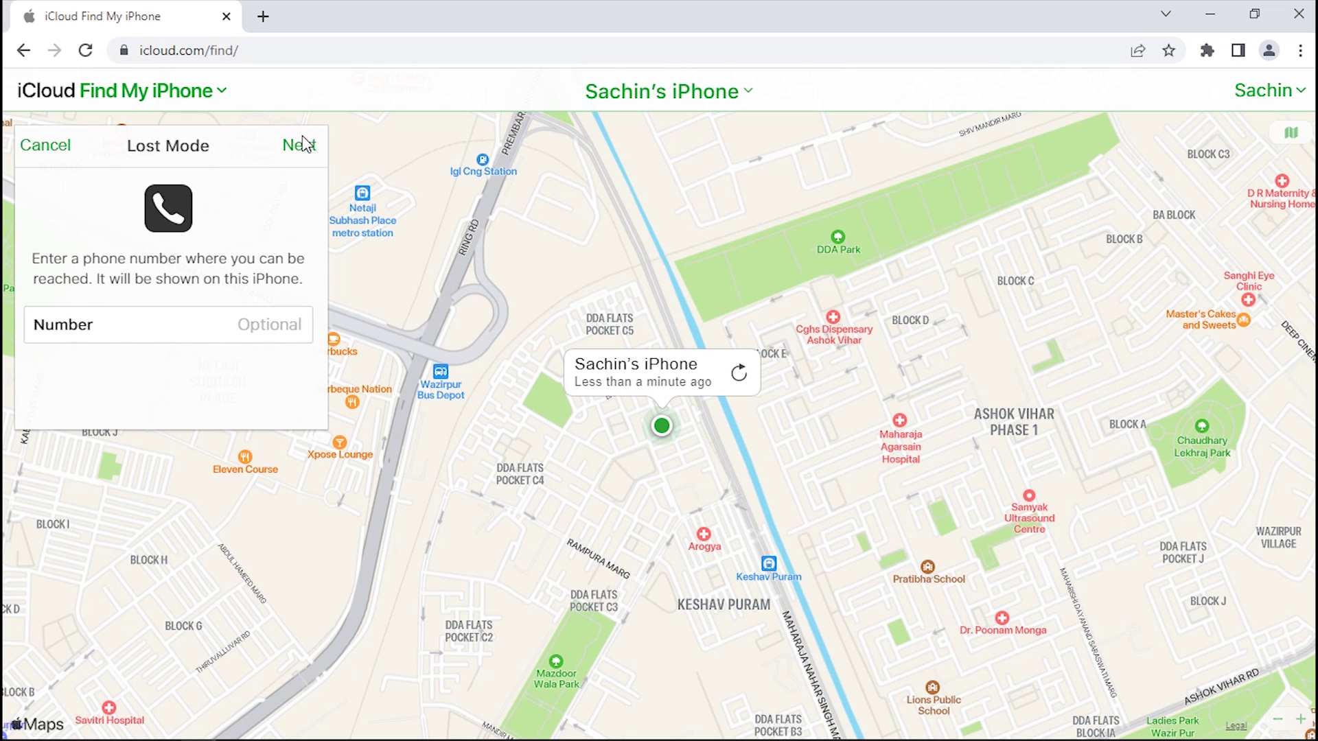
pyautogui.click(305, 144)
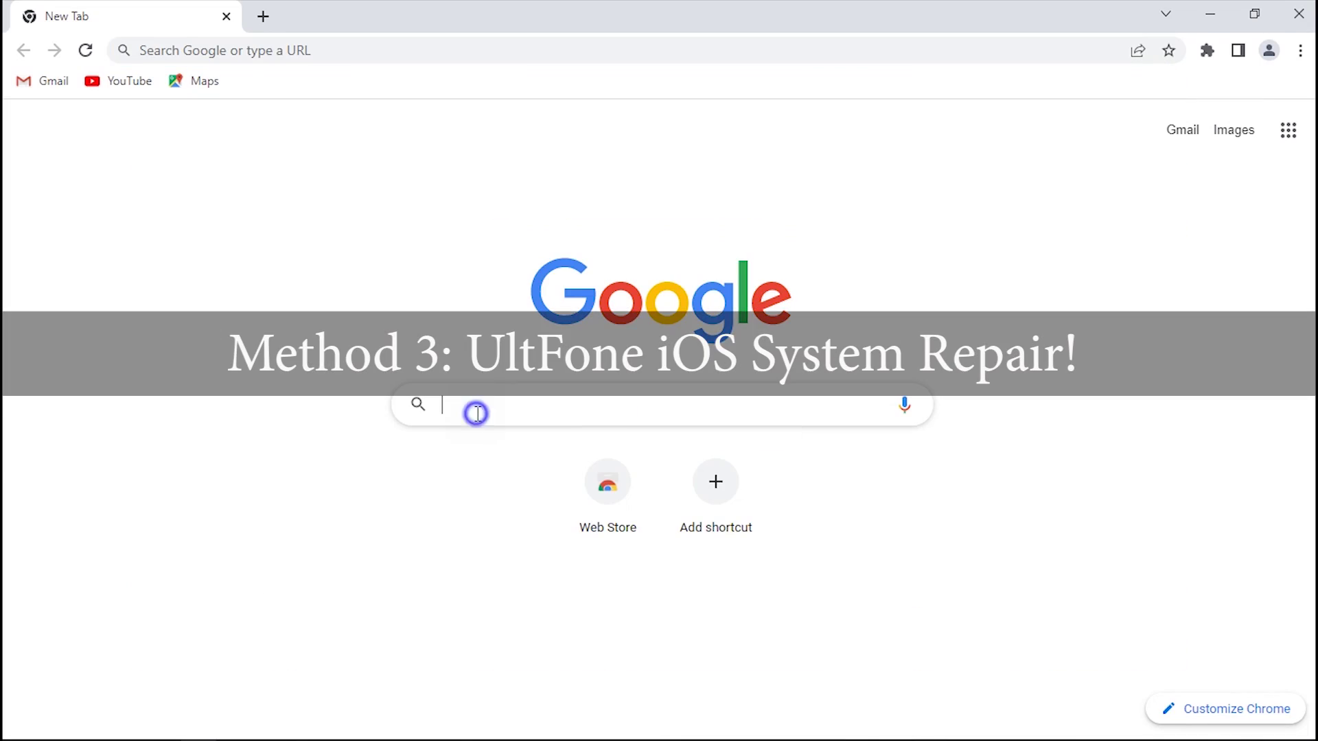
# Step: Google 'UltFone iOS System Repair' and open the [Official] product page result
pyautogui.write('UltFo')
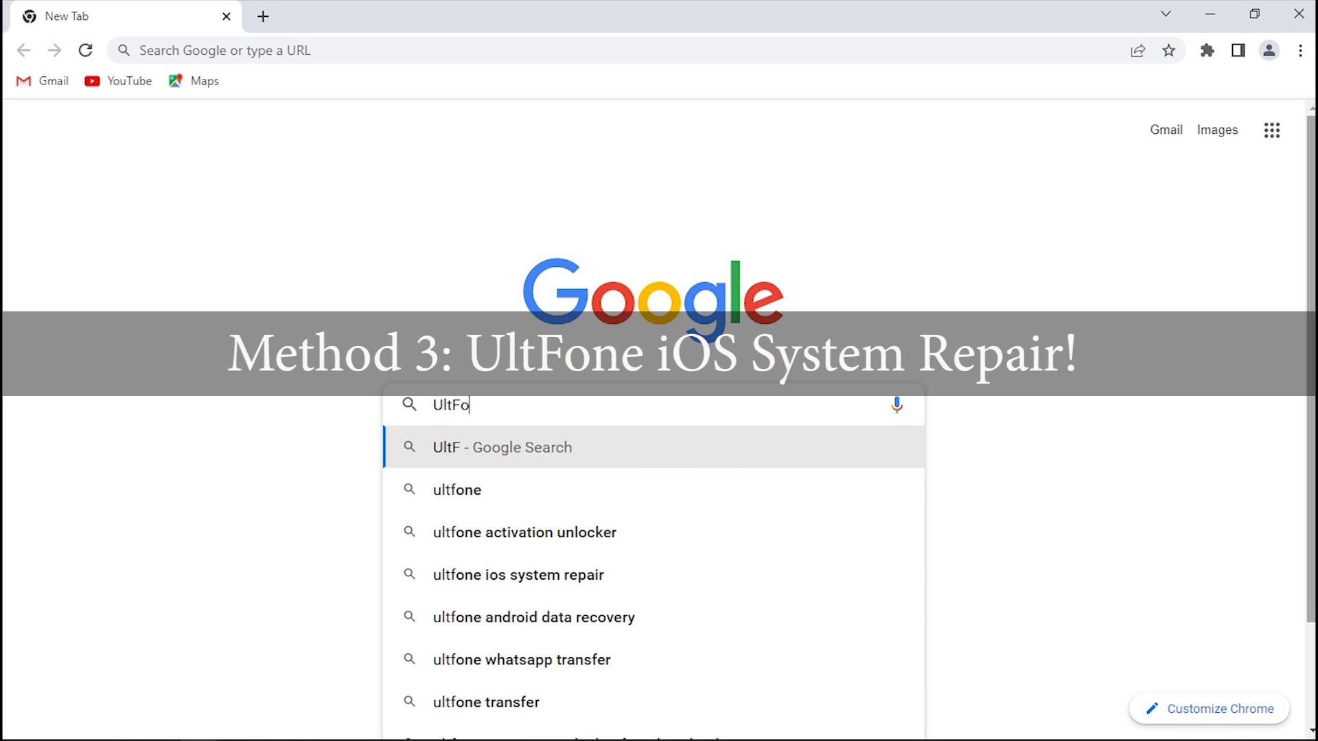
pyautogui.write('ne iOS System Rep')
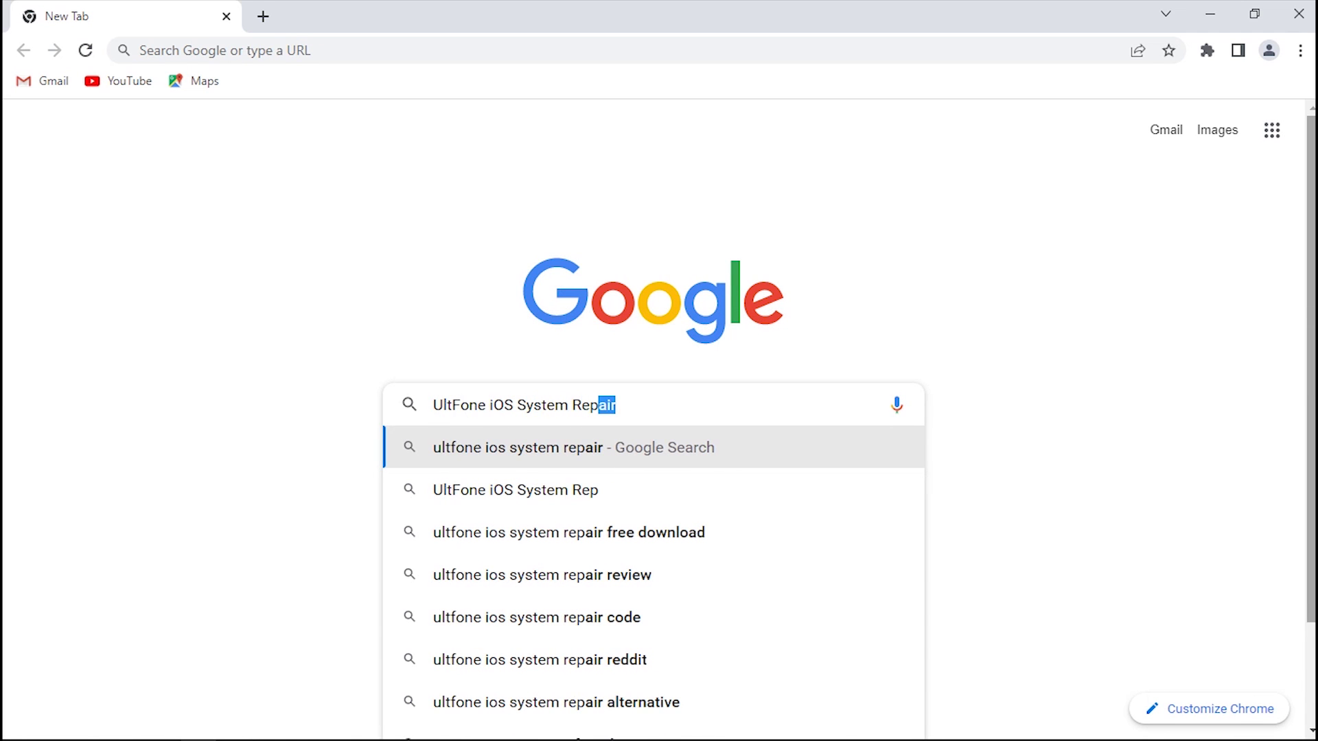
pyautogui.press('Return')
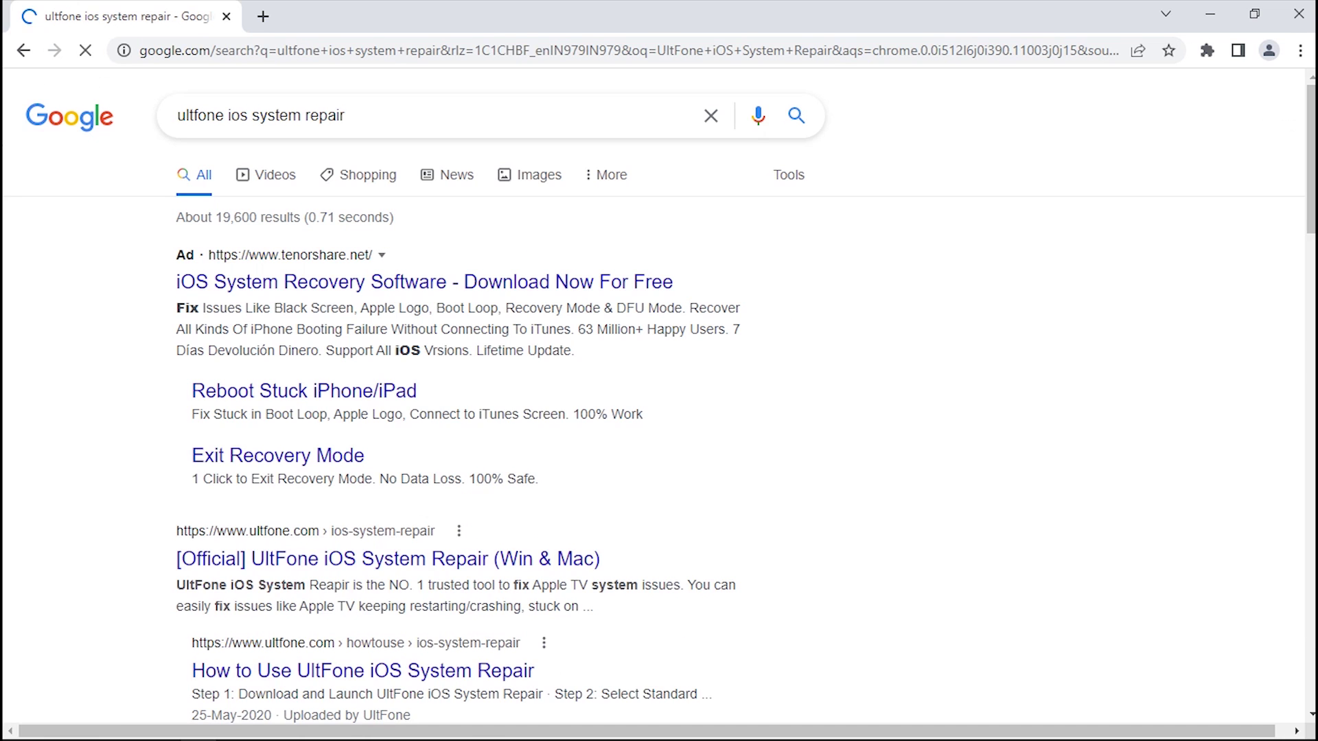
pyautogui.scroll(-3, 659, 419)
pyautogui.scroll(-2, 481, 412)
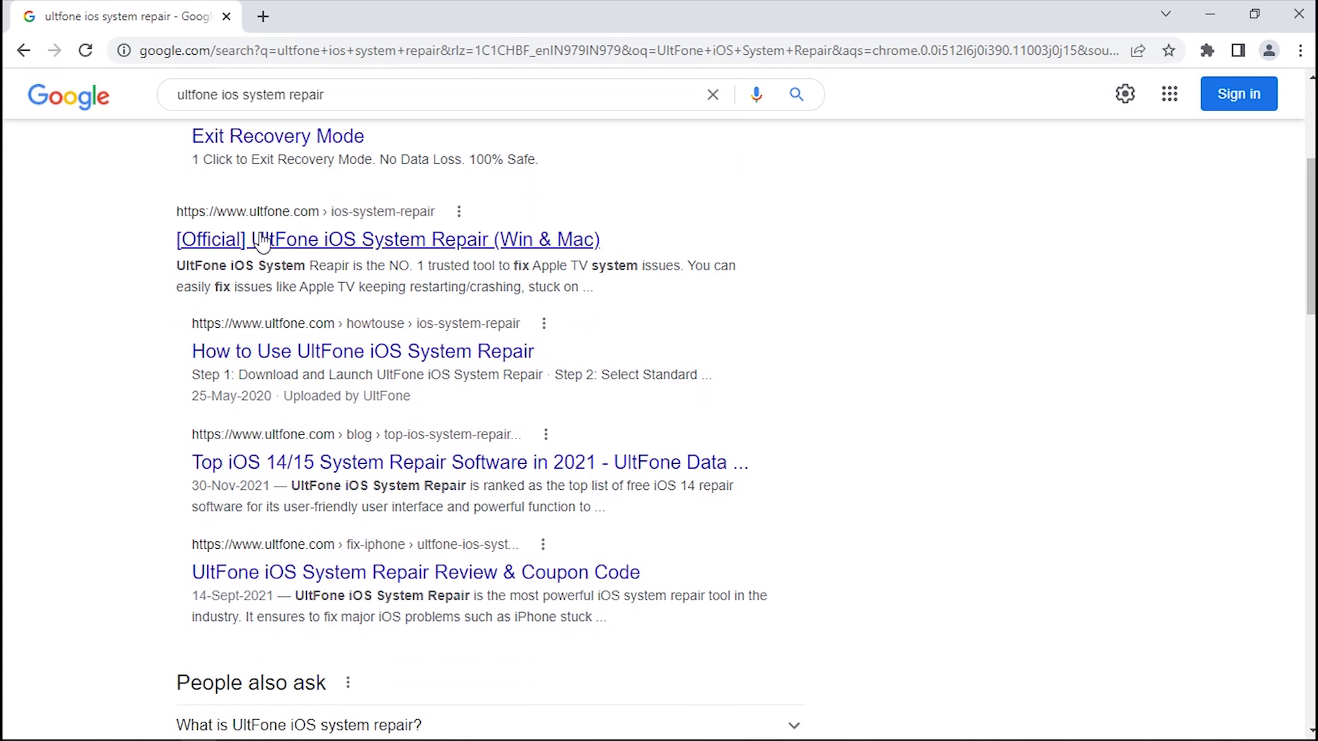
pyautogui.click(473, 240)
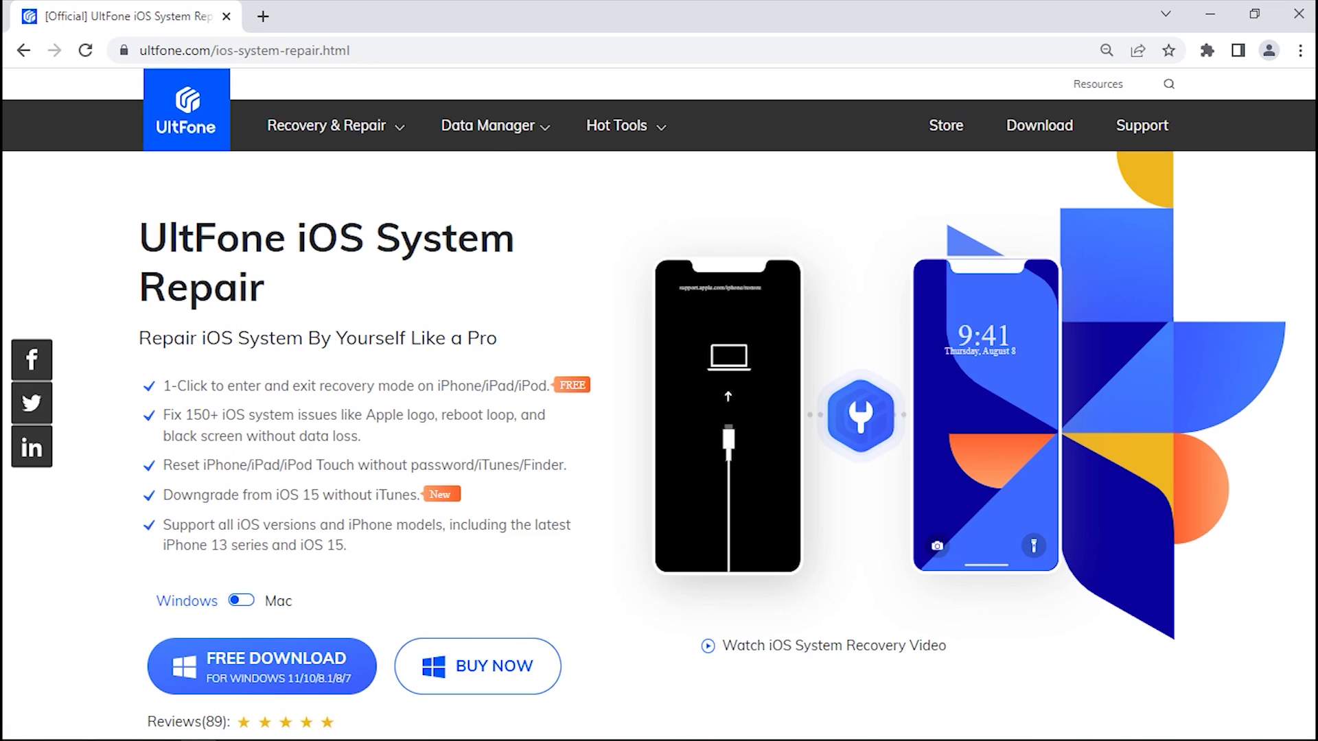
# Step: Return to the results, open ultfone.com and go to Recovery & Repair > iOS System Repair
pyautogui.scroll(-7, 659, 405)
pyautogui.scroll(-3, 659, 412)
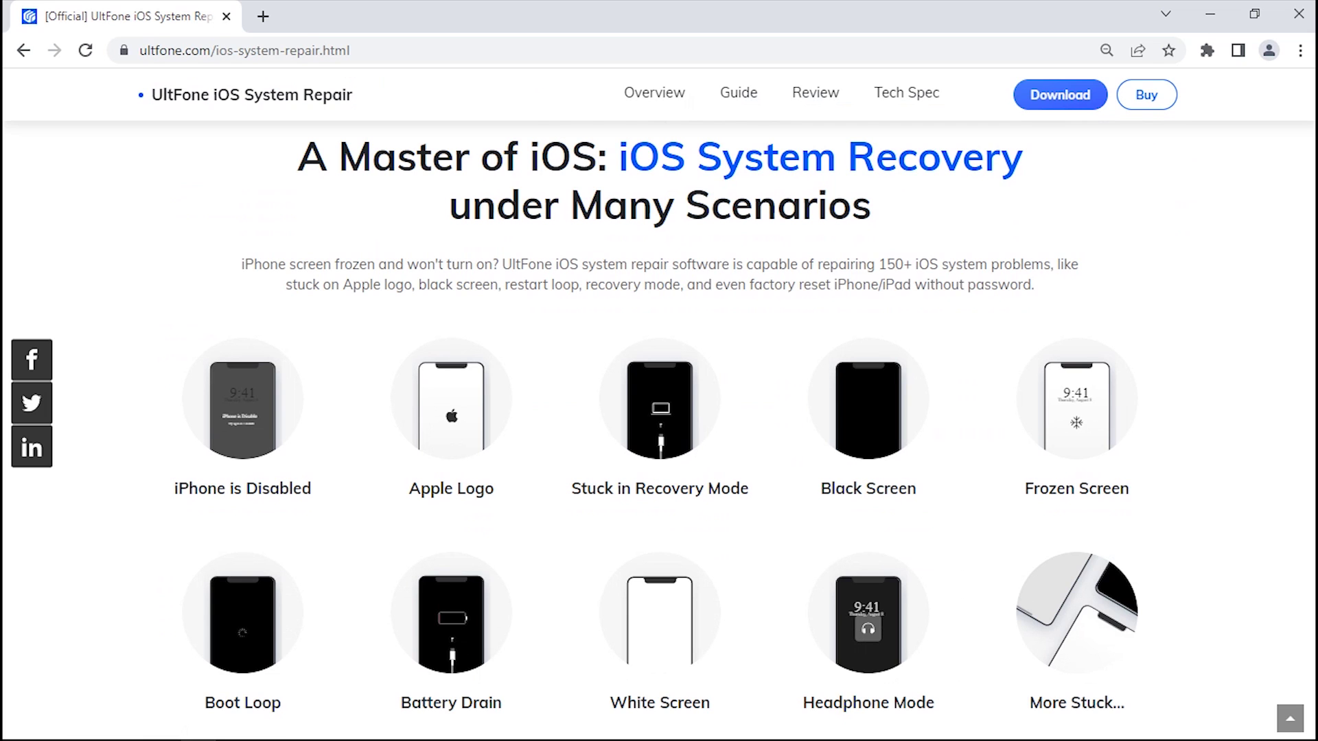
pyautogui.scroll(-9, 659, 412)
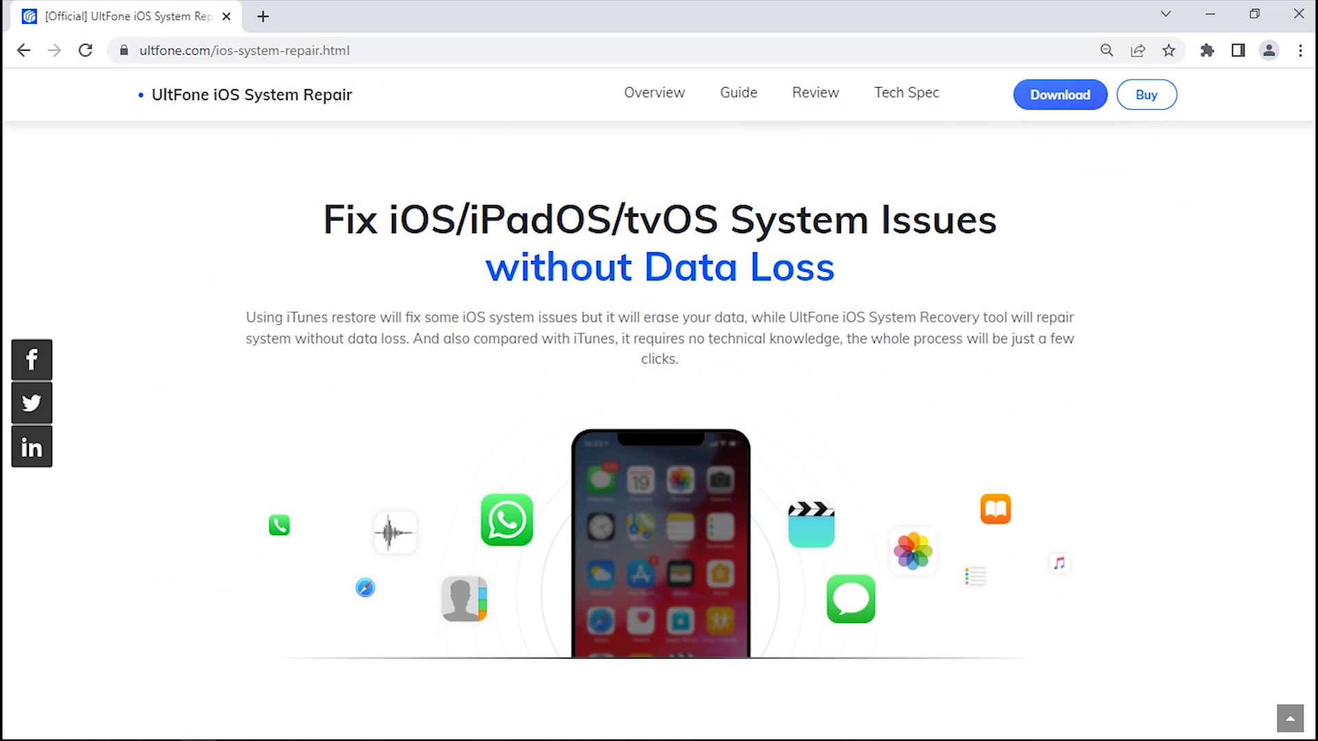
pyautogui.scroll(10, 659, 412)
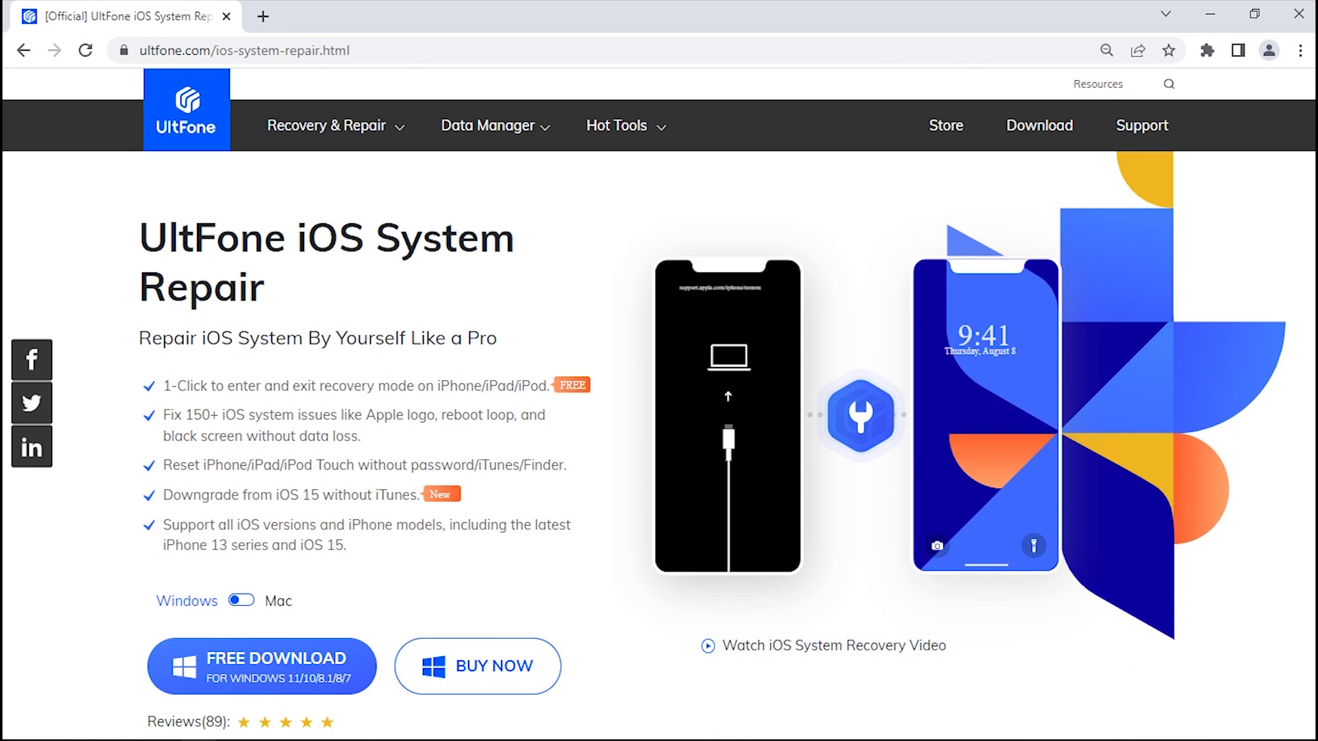
pyautogui.hotkey('alt', 'Left')
pyautogui.click(454, 281)
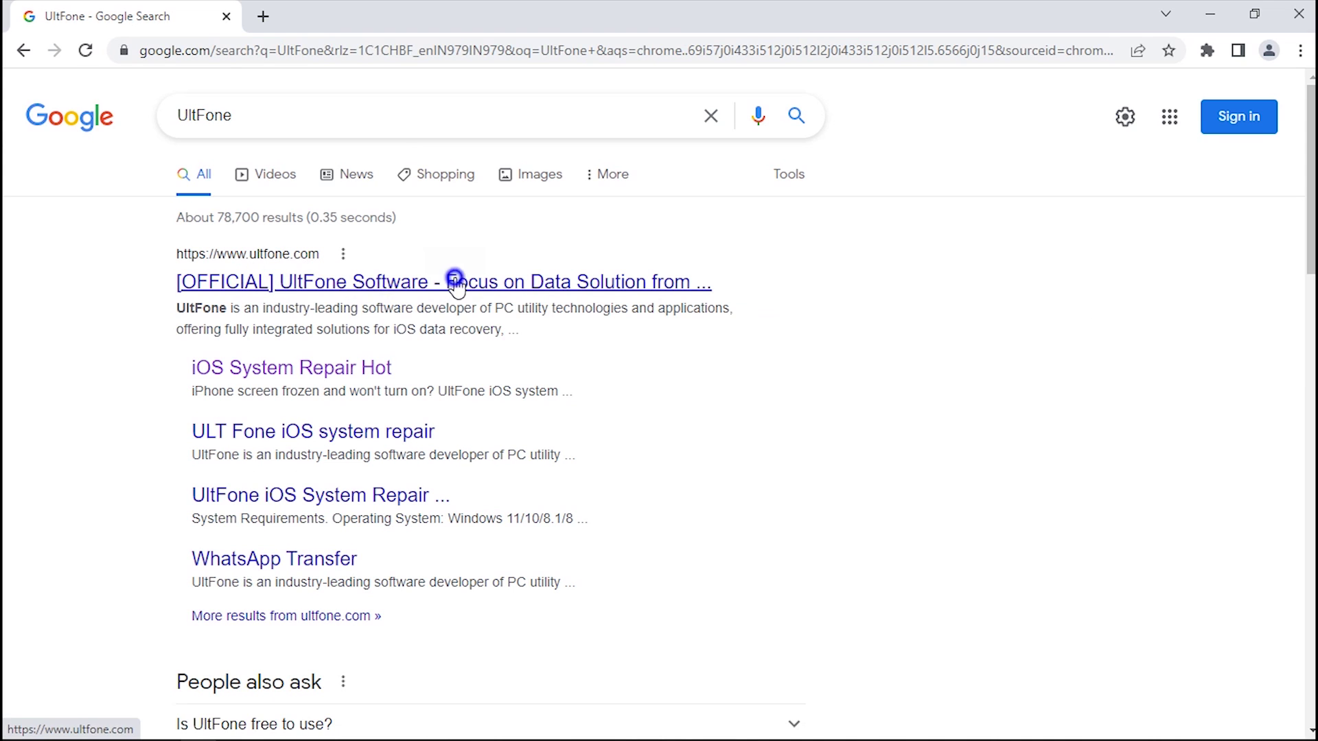
pyautogui.moveTo(356, 131)
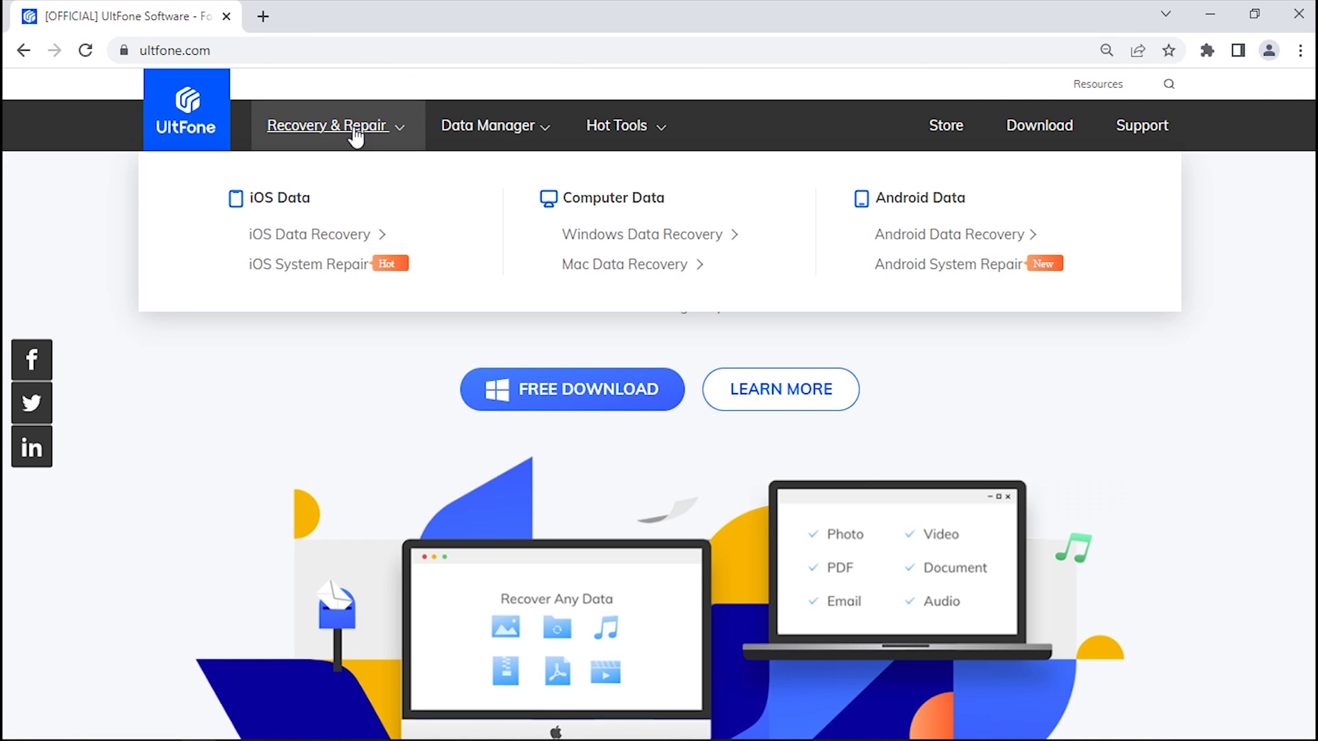
pyautogui.click(347, 264)
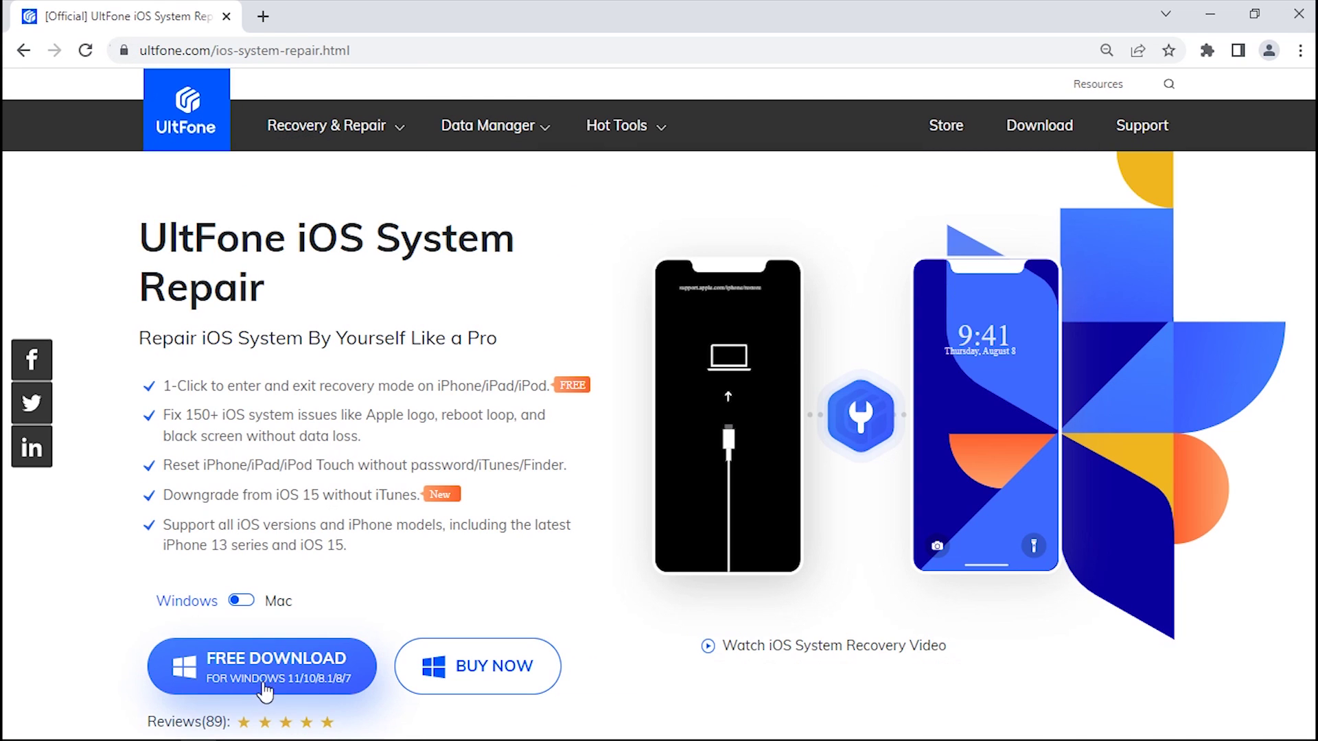
# Step: Download the Windows installer and open it, minimizing the browser
pyautogui.click(237, 660)
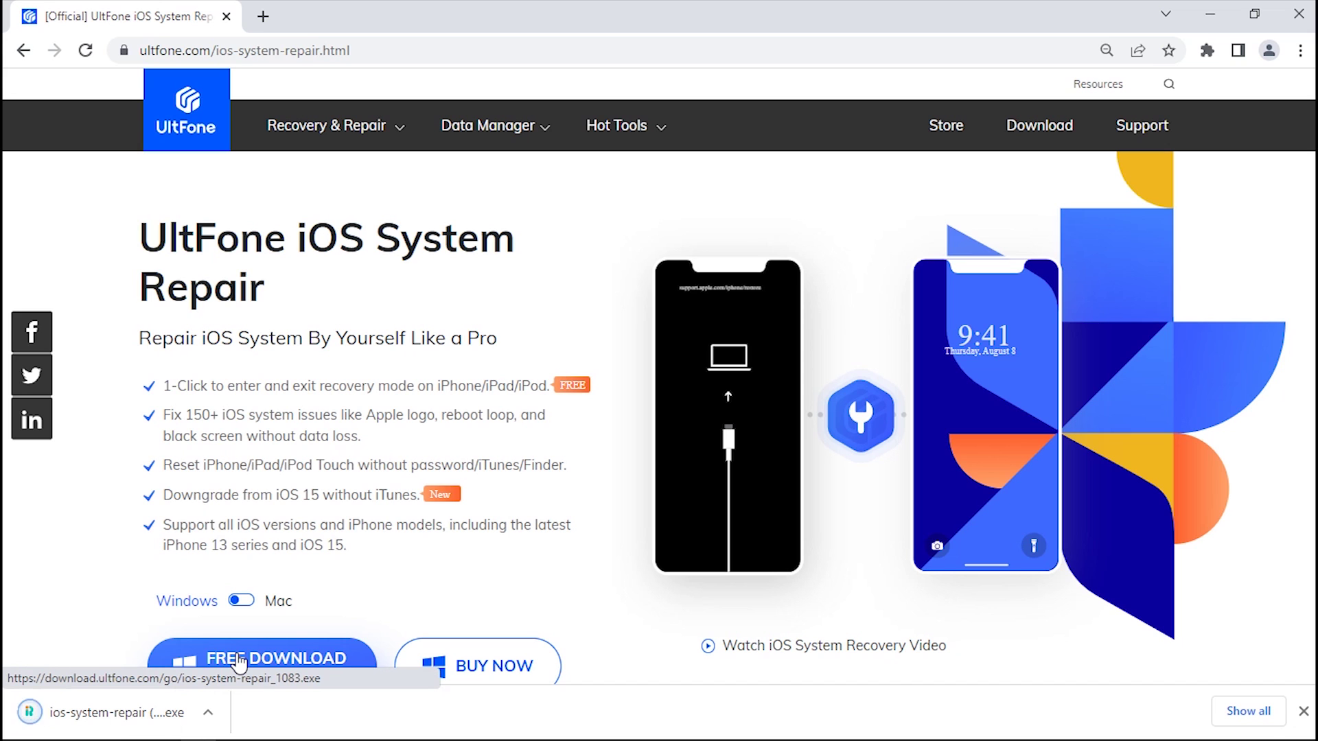
pyautogui.click(96, 712)
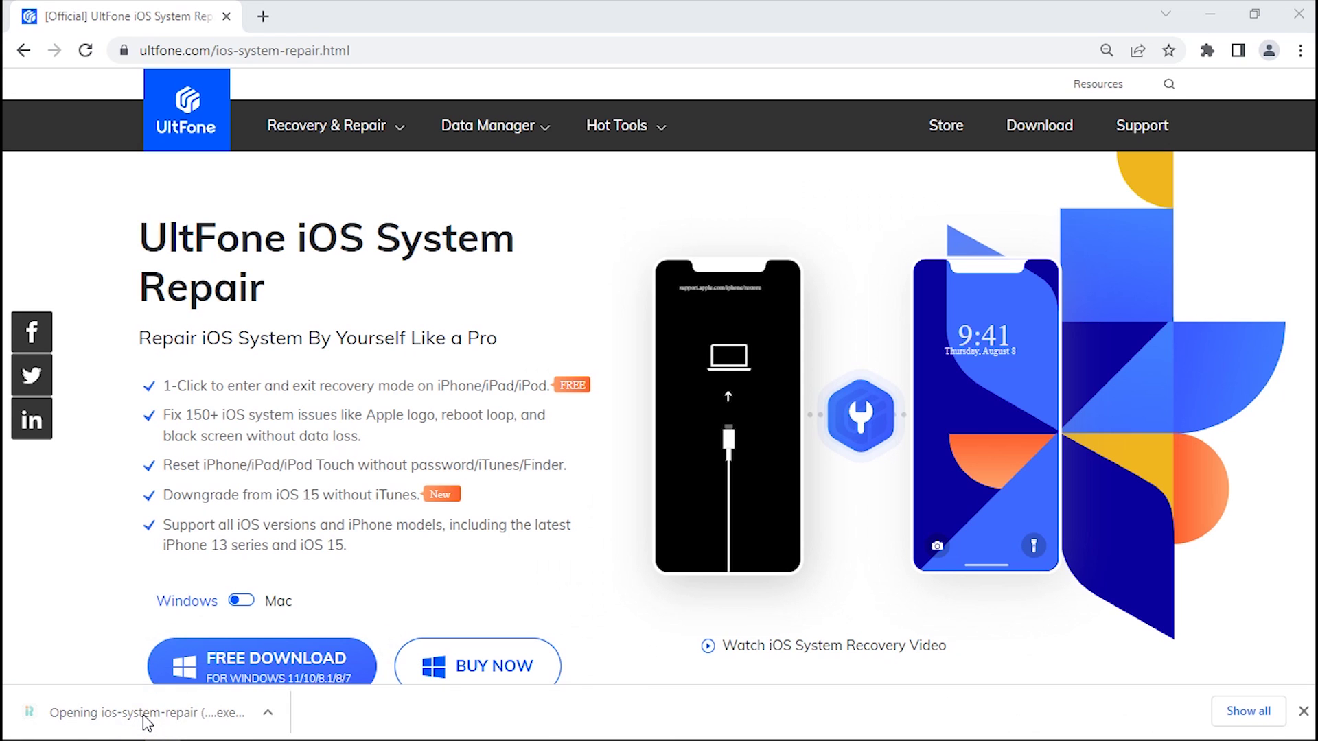
pyautogui.click(1209, 13)
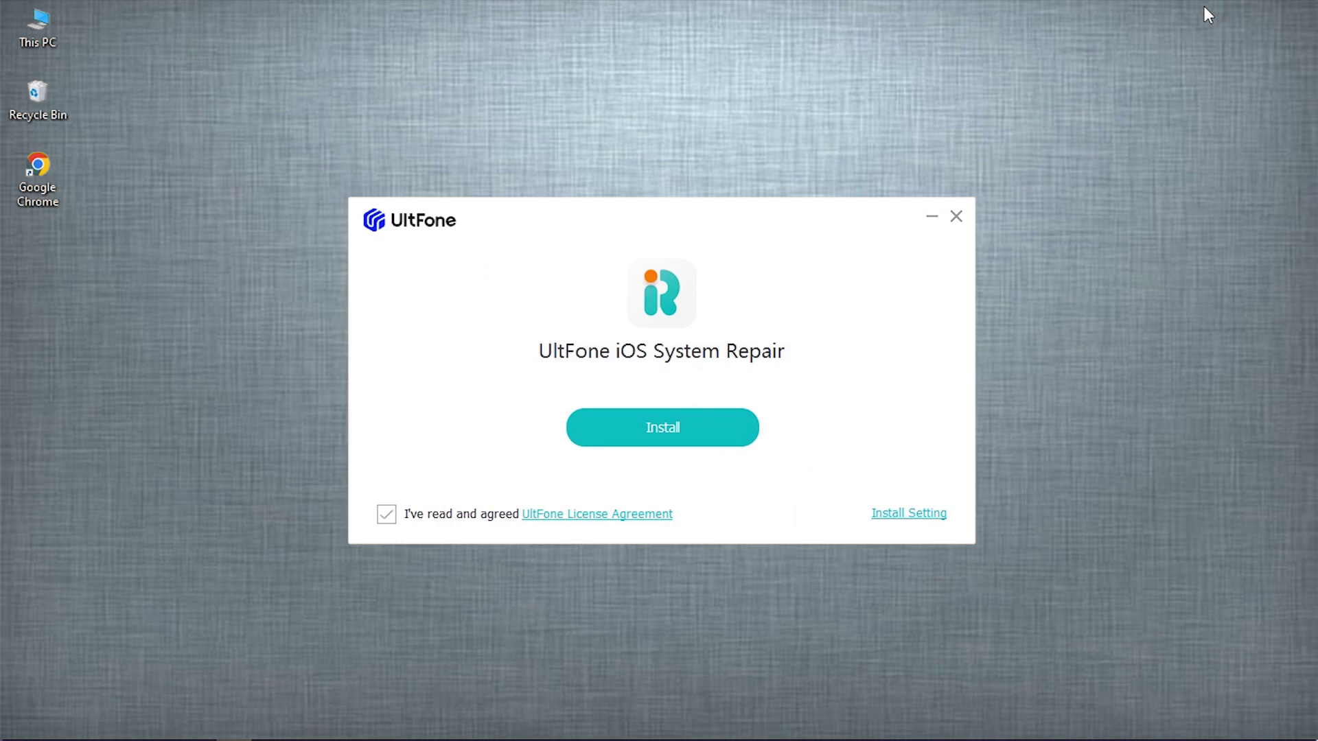
# Step: Install UltFone iOS System Repair and start it with the iPhone 11 connected
pyautogui.click(684, 441)
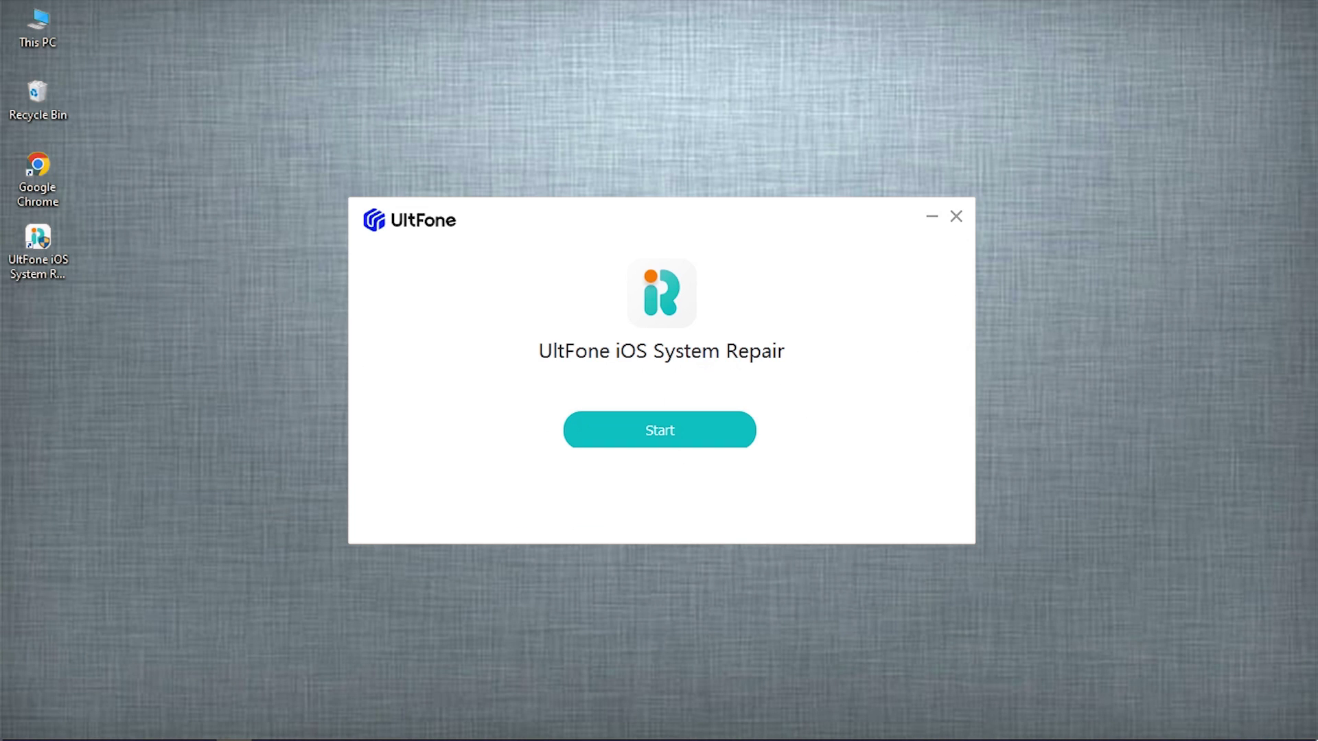
pyautogui.click(660, 437)
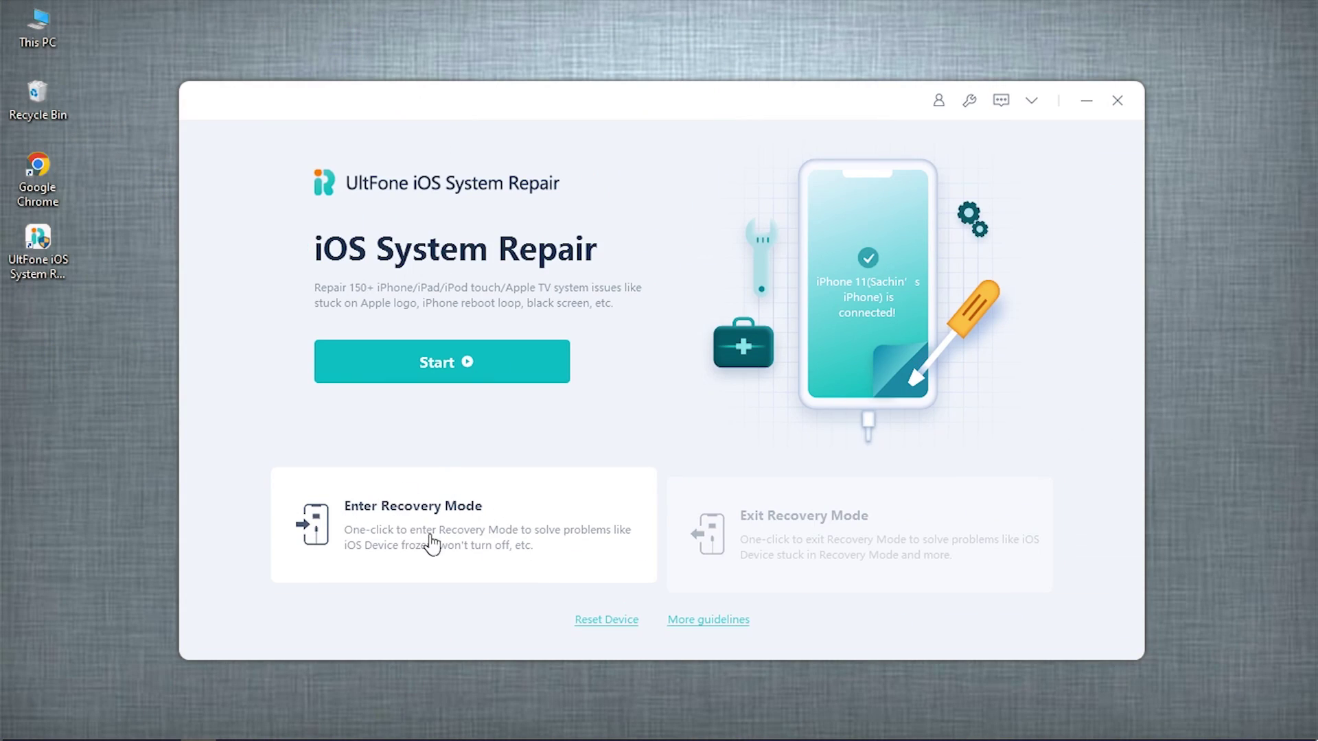
# Step: Put the iPhone 11 into recovery mode, dismiss the success message, then choose Exit Recovery Mode
pyautogui.click(463, 506)
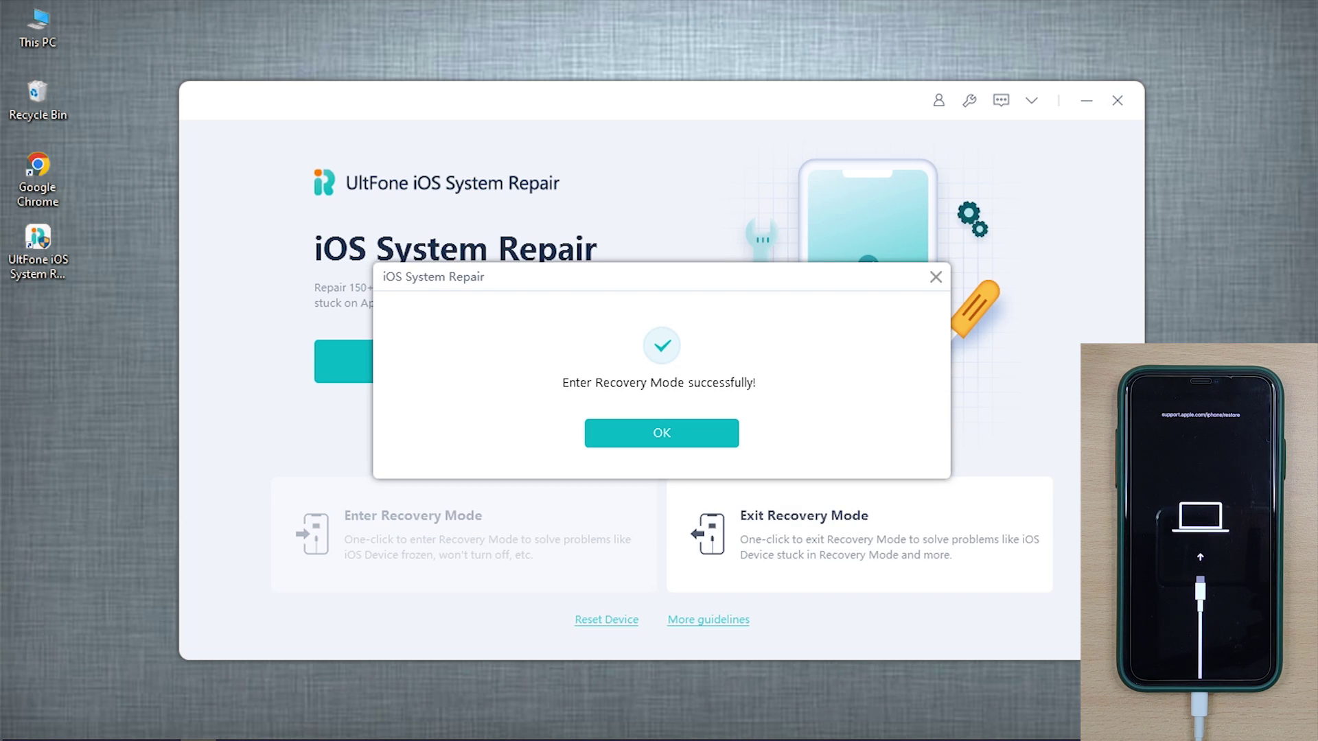
pyautogui.click(658, 434)
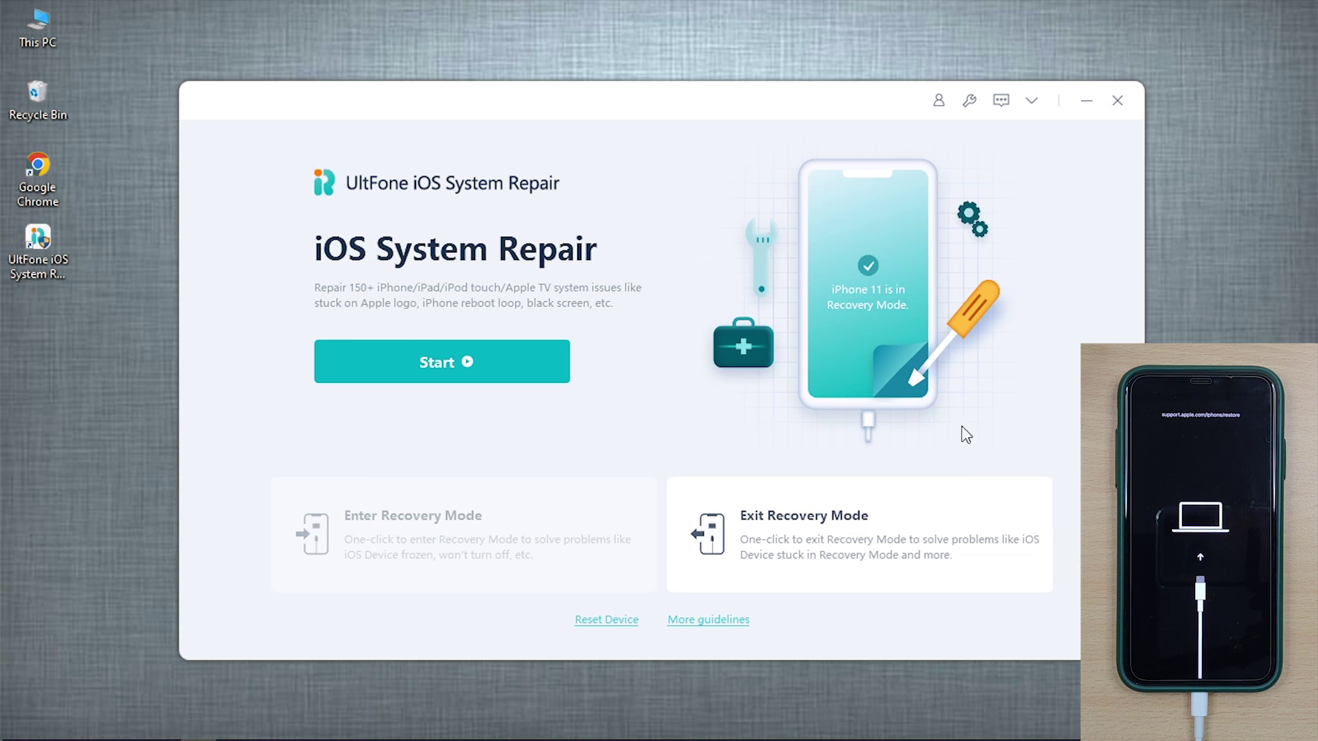
pyautogui.click(869, 520)
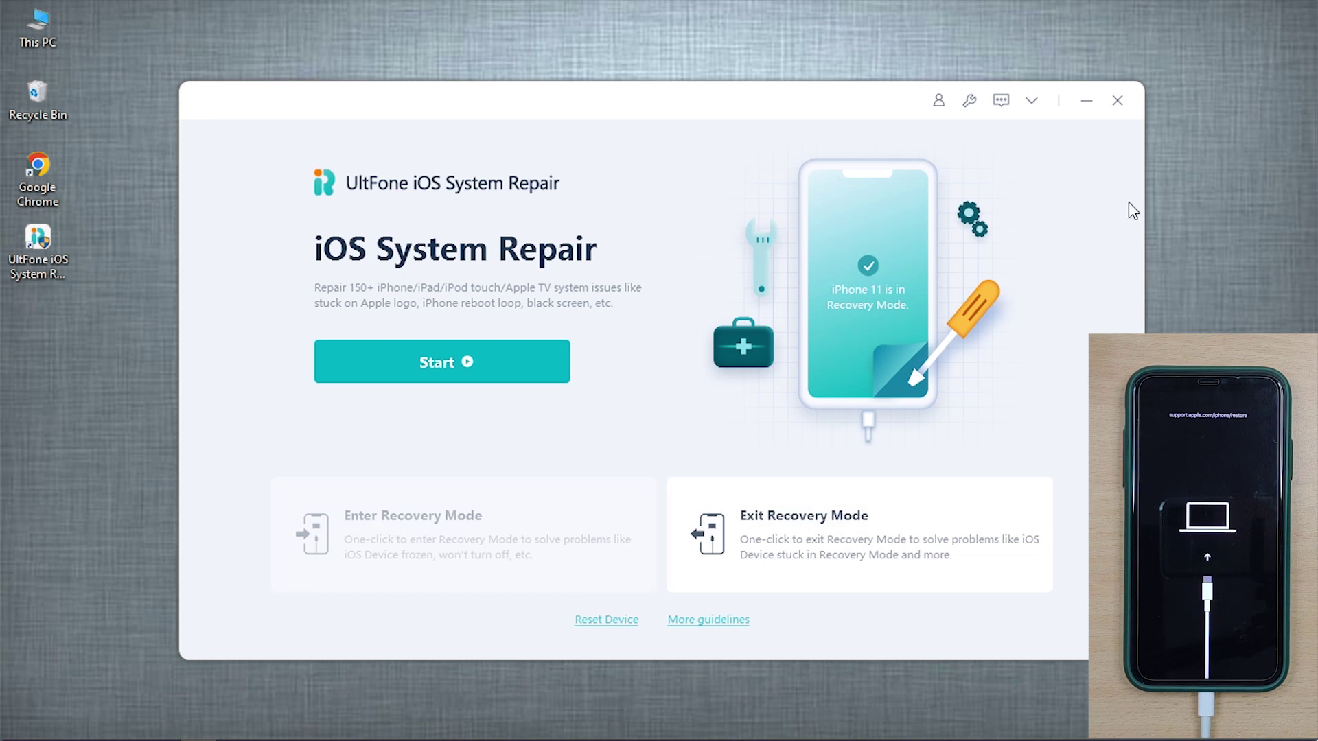
# Step: Start the repair, pick Standard Repair over Deep Repair, and continue to the 15.4.1 firmware page
pyautogui.click(503, 359)
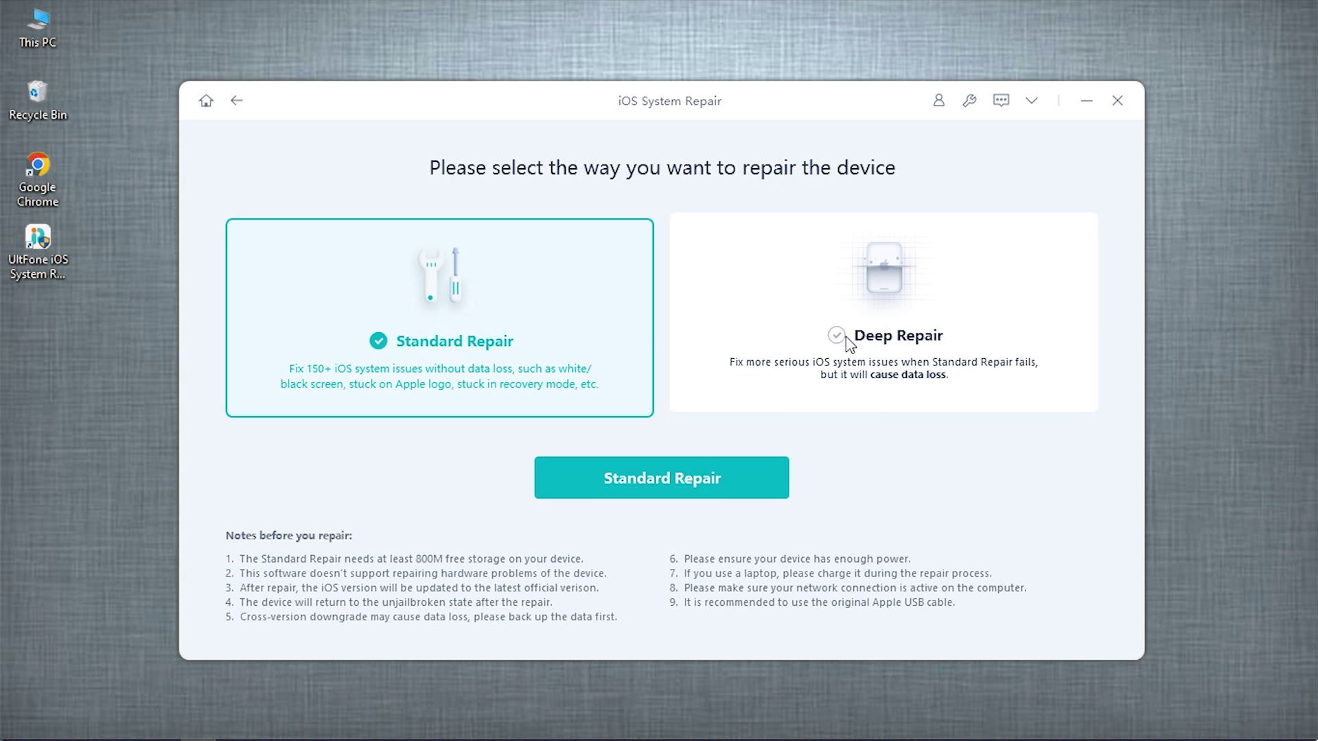
pyautogui.click(870, 330)
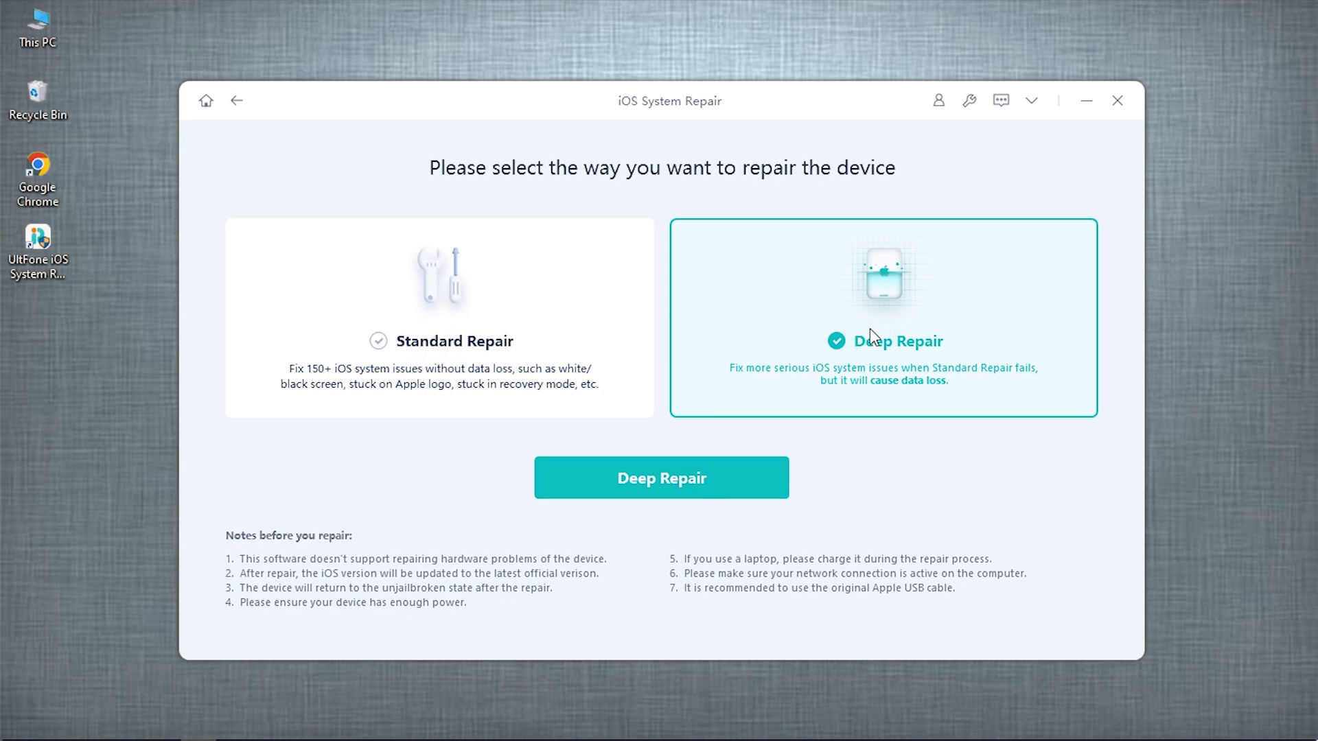
pyautogui.click(463, 349)
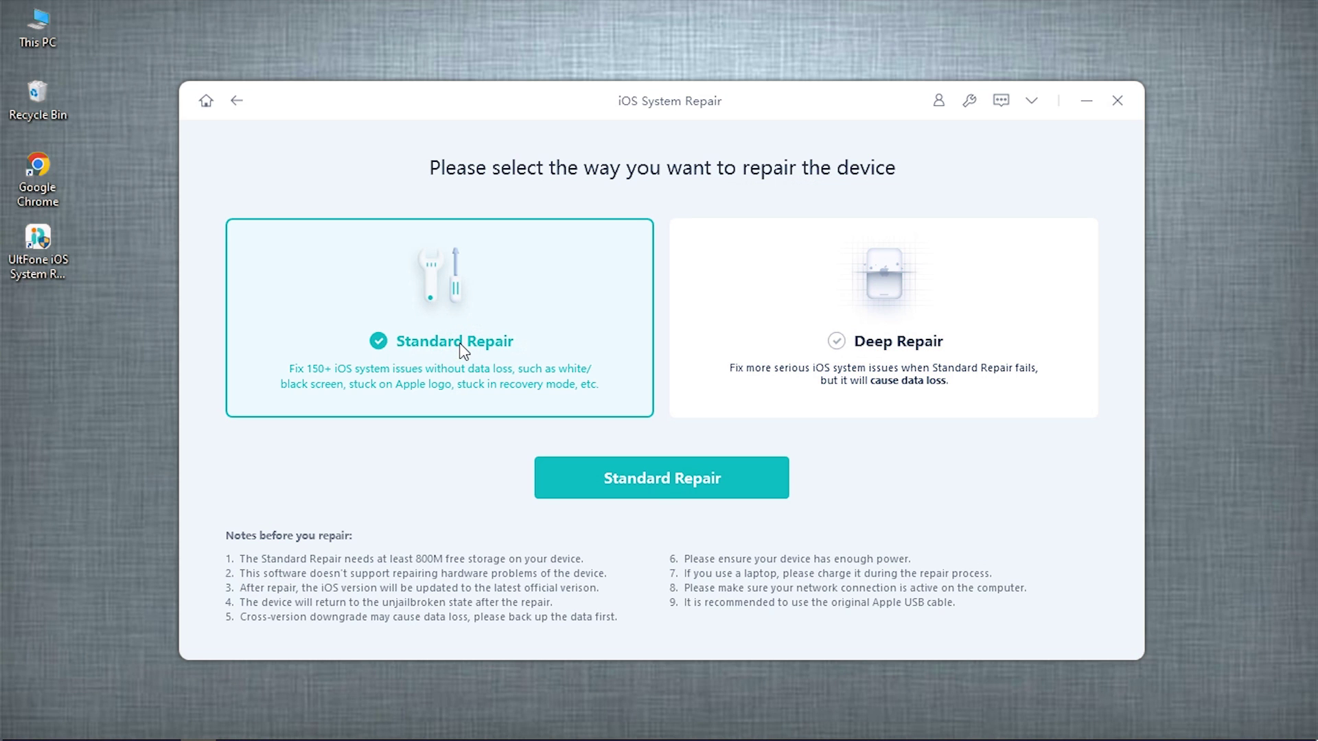
pyautogui.click(639, 489)
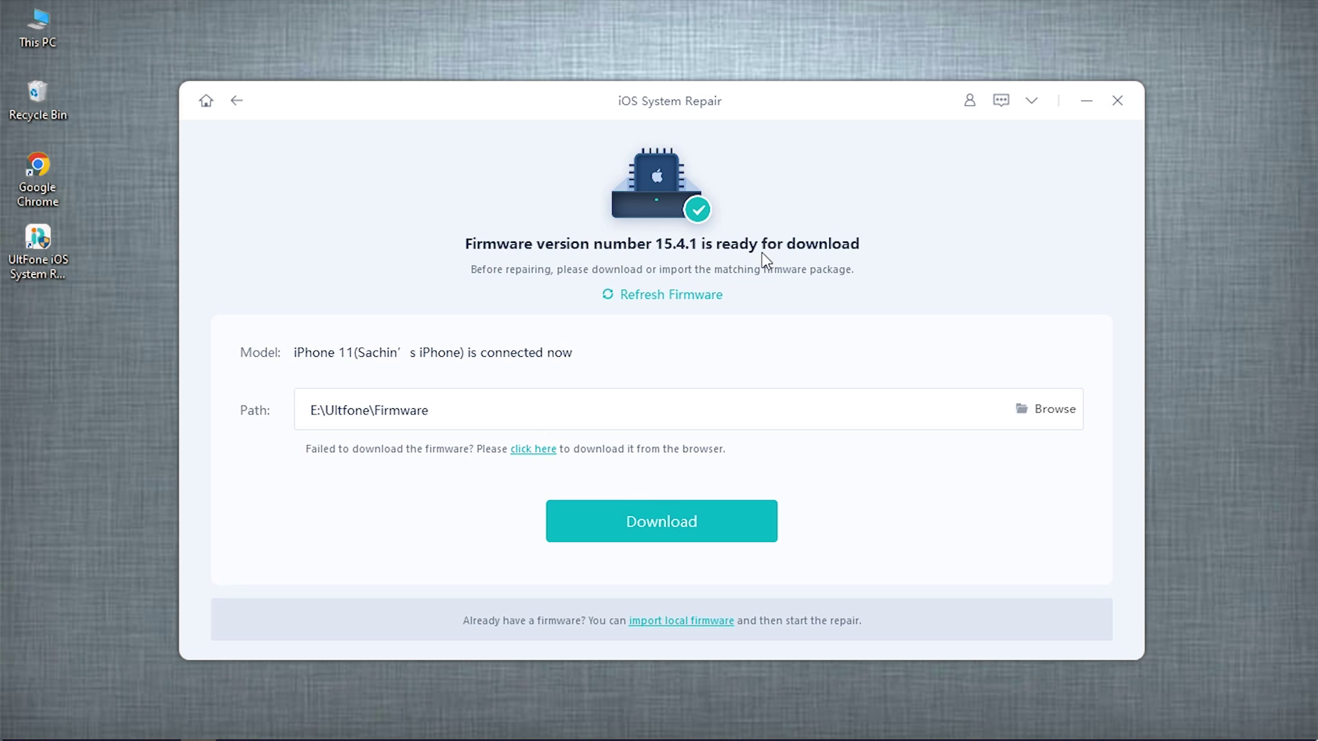
# Step: Download firmware 15.4.1 and start the Standard Repair
pyautogui.click(684, 525)
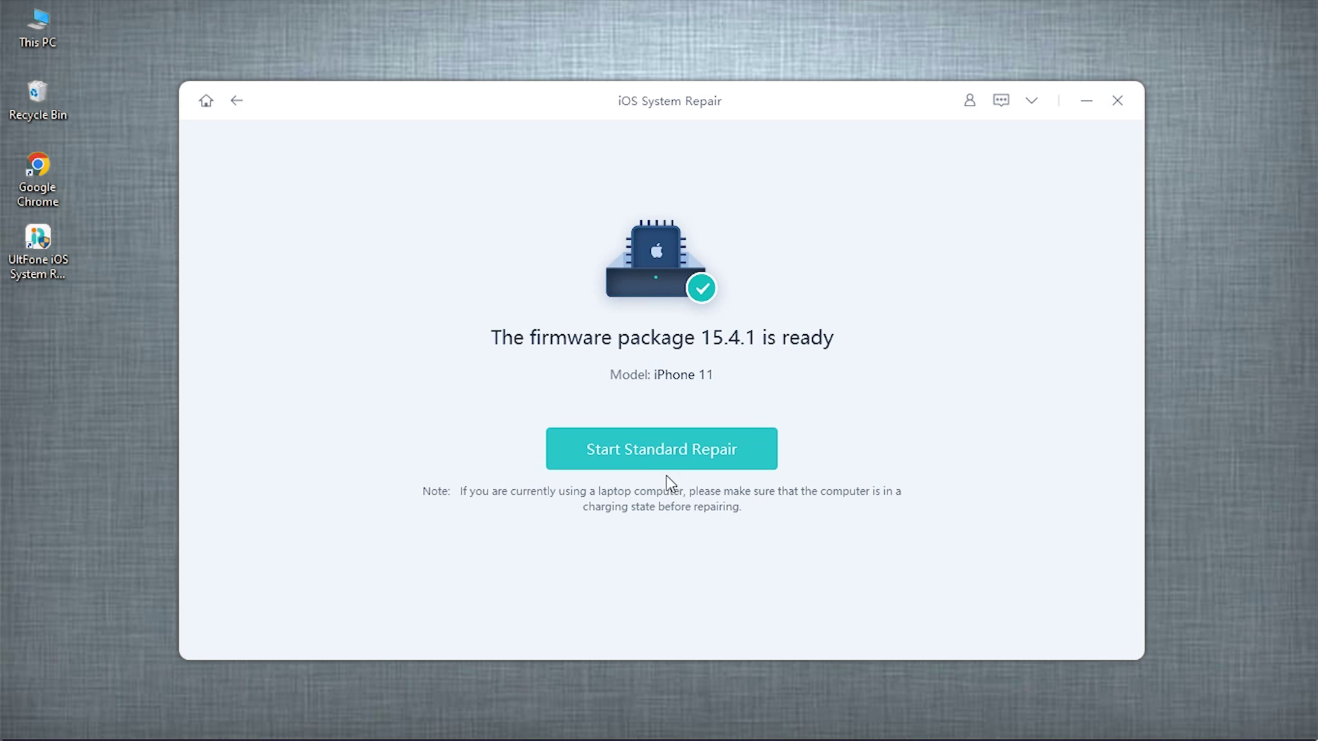
pyautogui.click(682, 447)
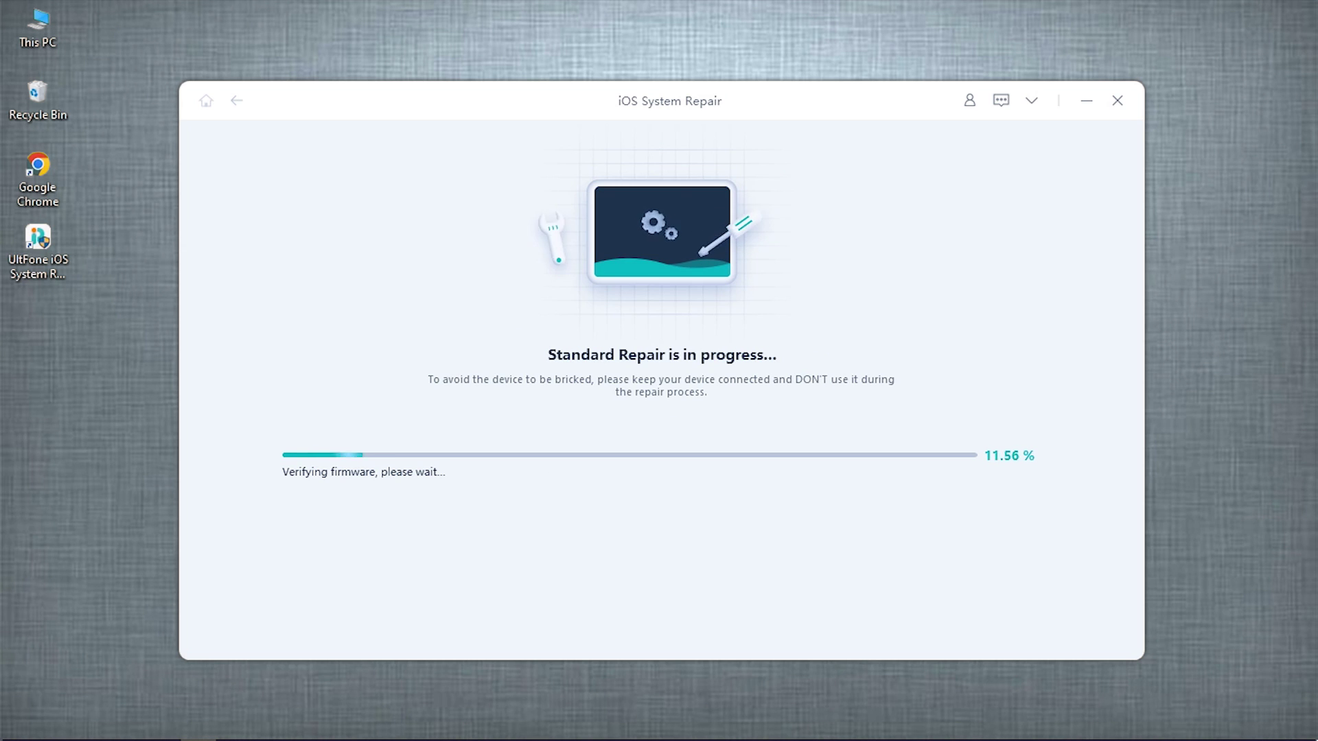